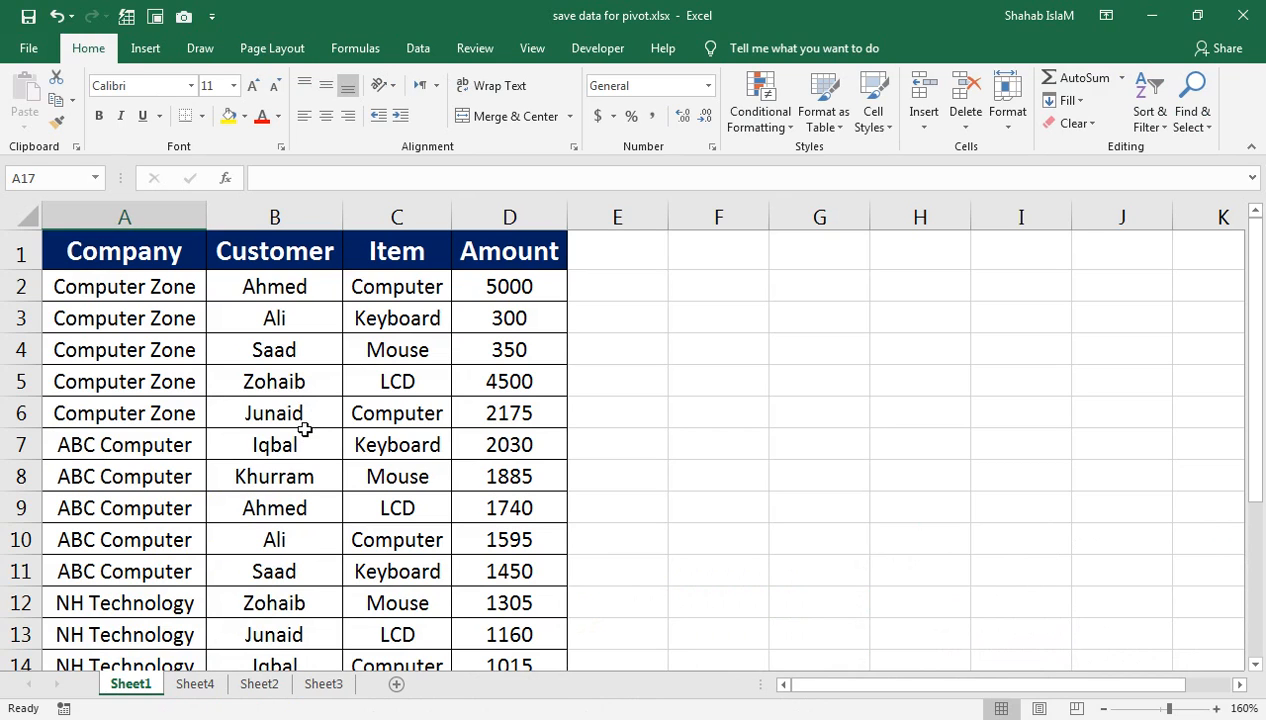
Step: Look over the Company, Customer, Item and Amount table on Sheet1 and compare it with Sheet4
scroll(350, 355, down, 1)
scroll(472, 401, up, 1)
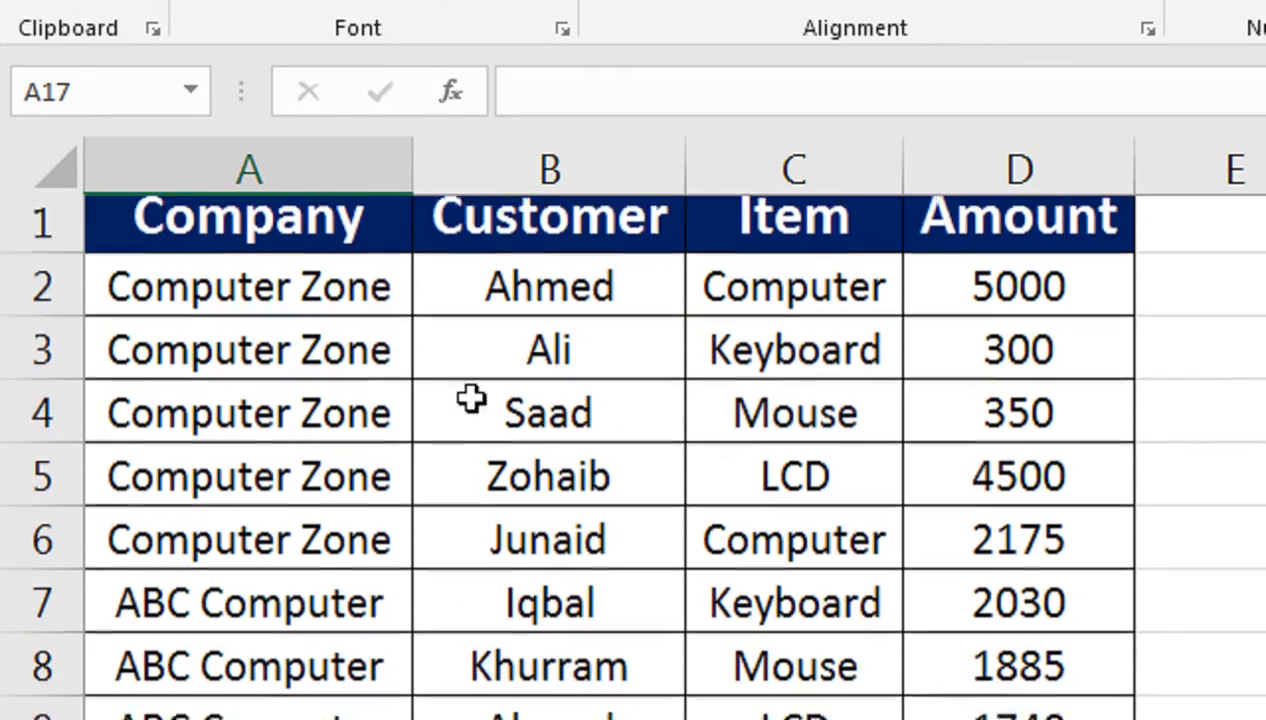
scroll(424, 384, down, 1)
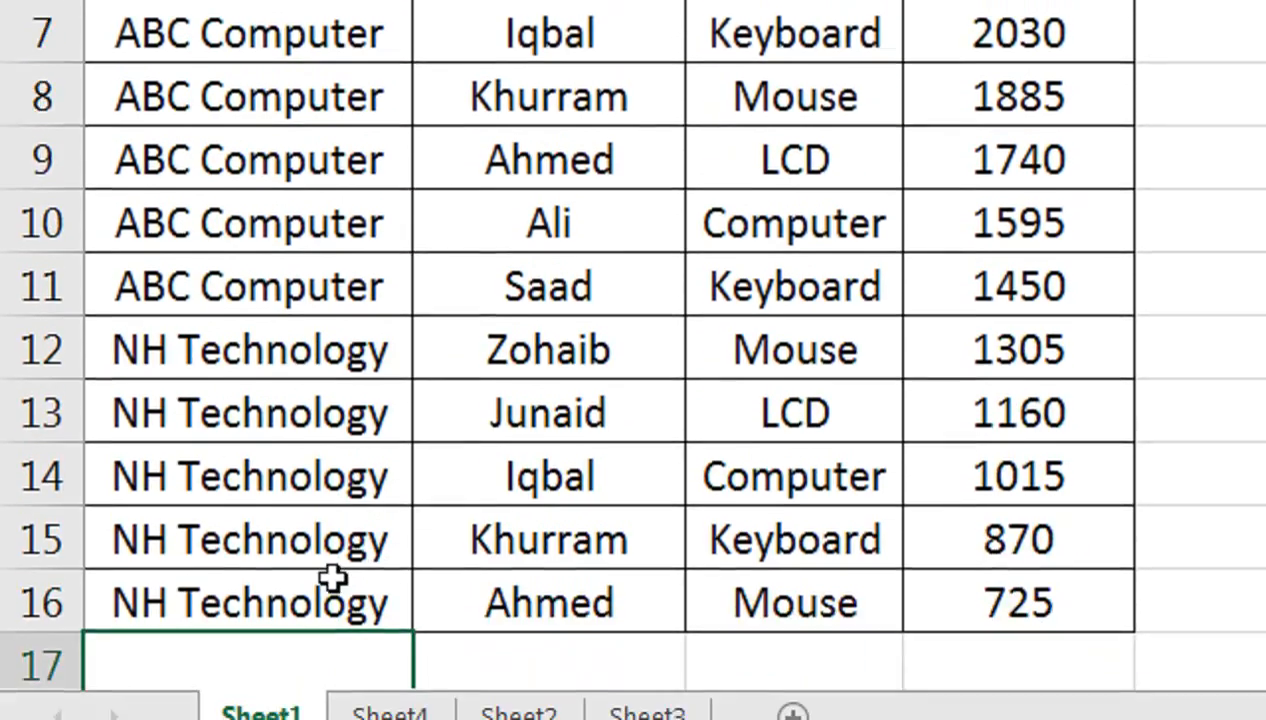
scroll(325, 565, down, 1)
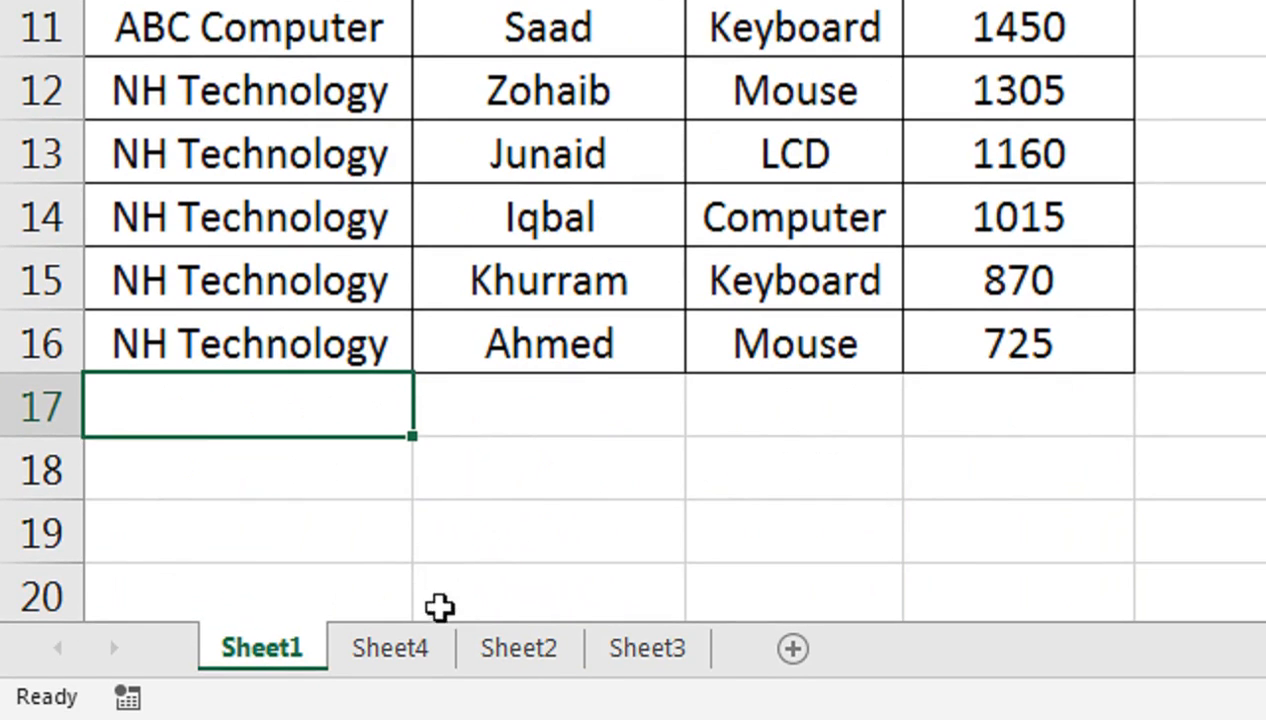
click(430, 650)
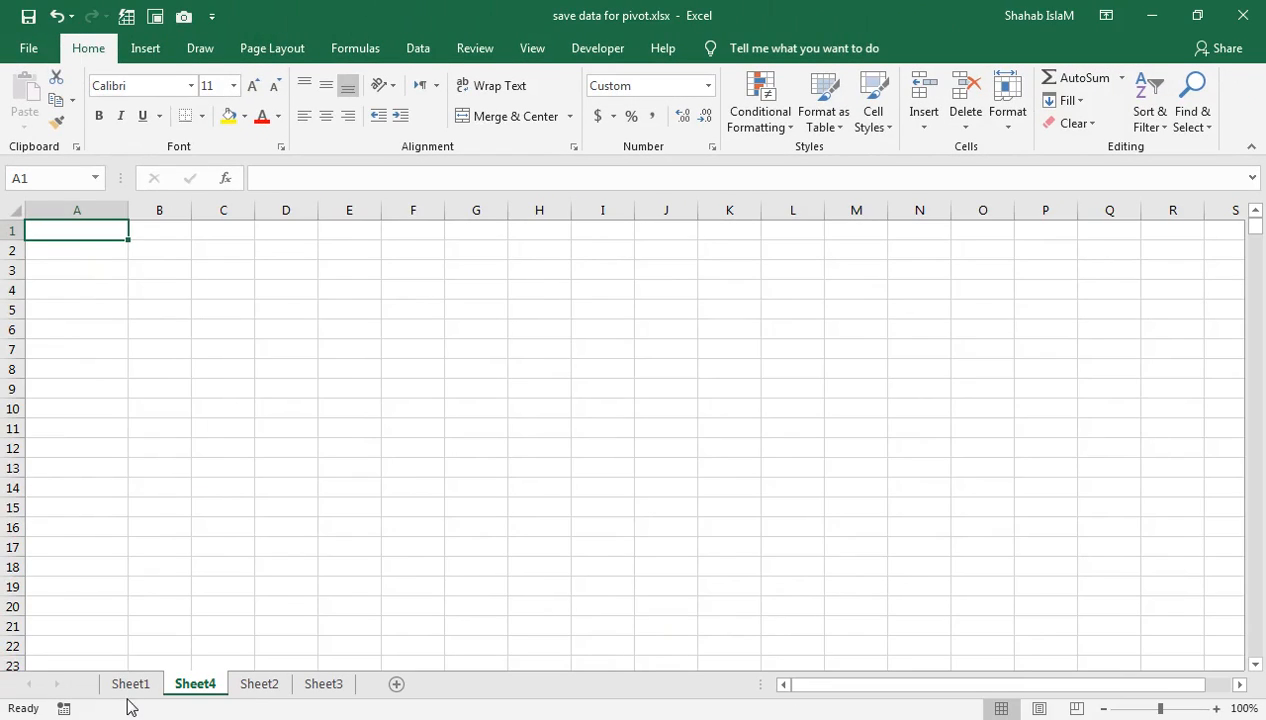
click(130, 686)
click(195, 660)
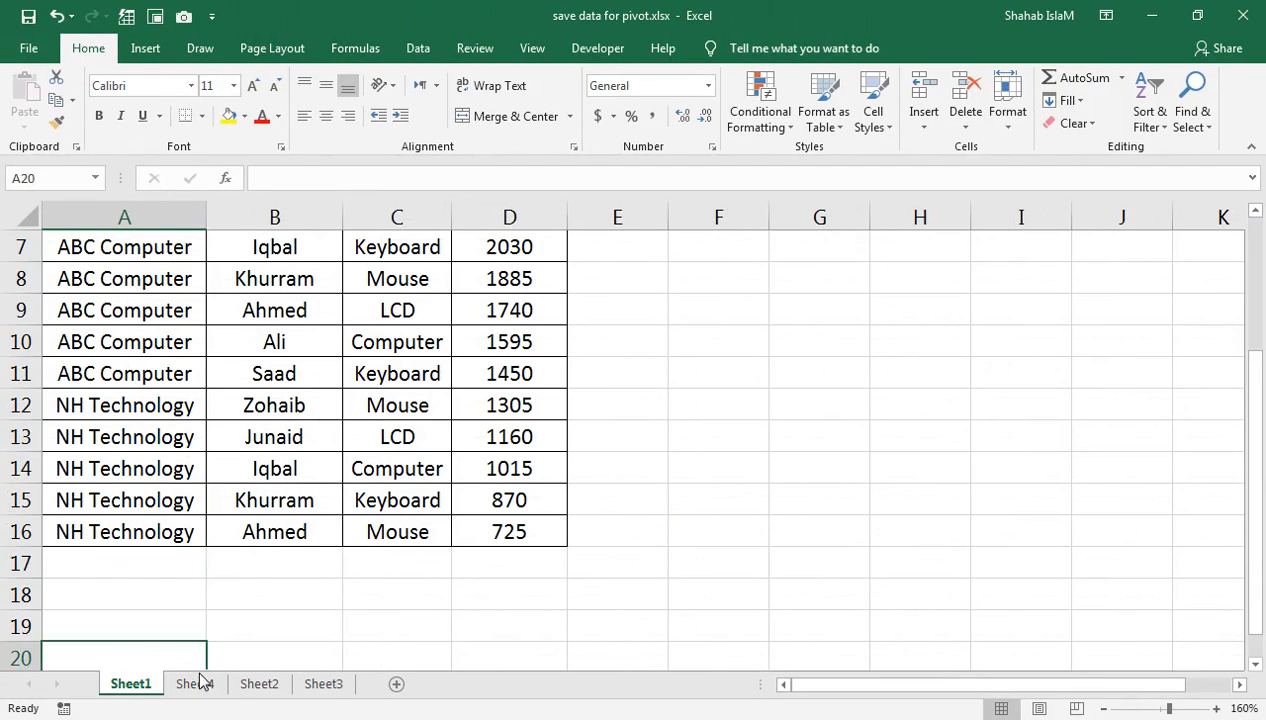
click(195, 683)
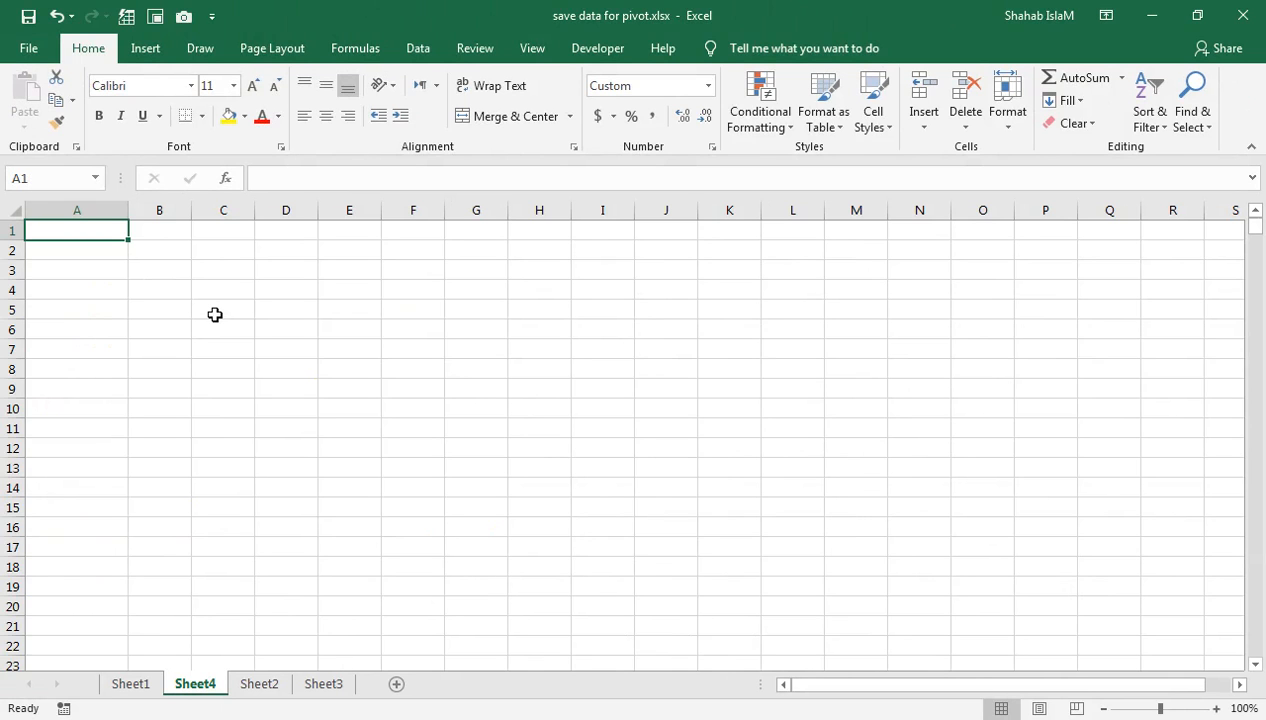
click(147, 683)
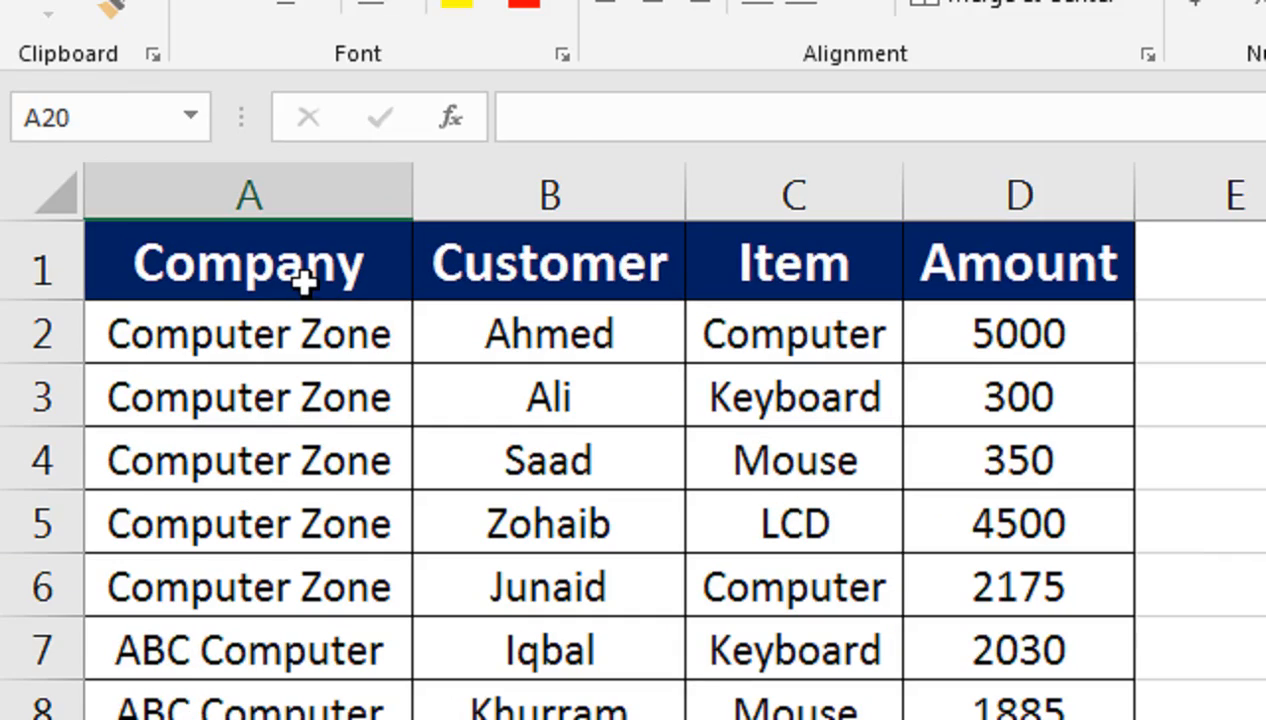
click(150, 259)
key(ctrl+a)
scroll(301, 281, down, 1)
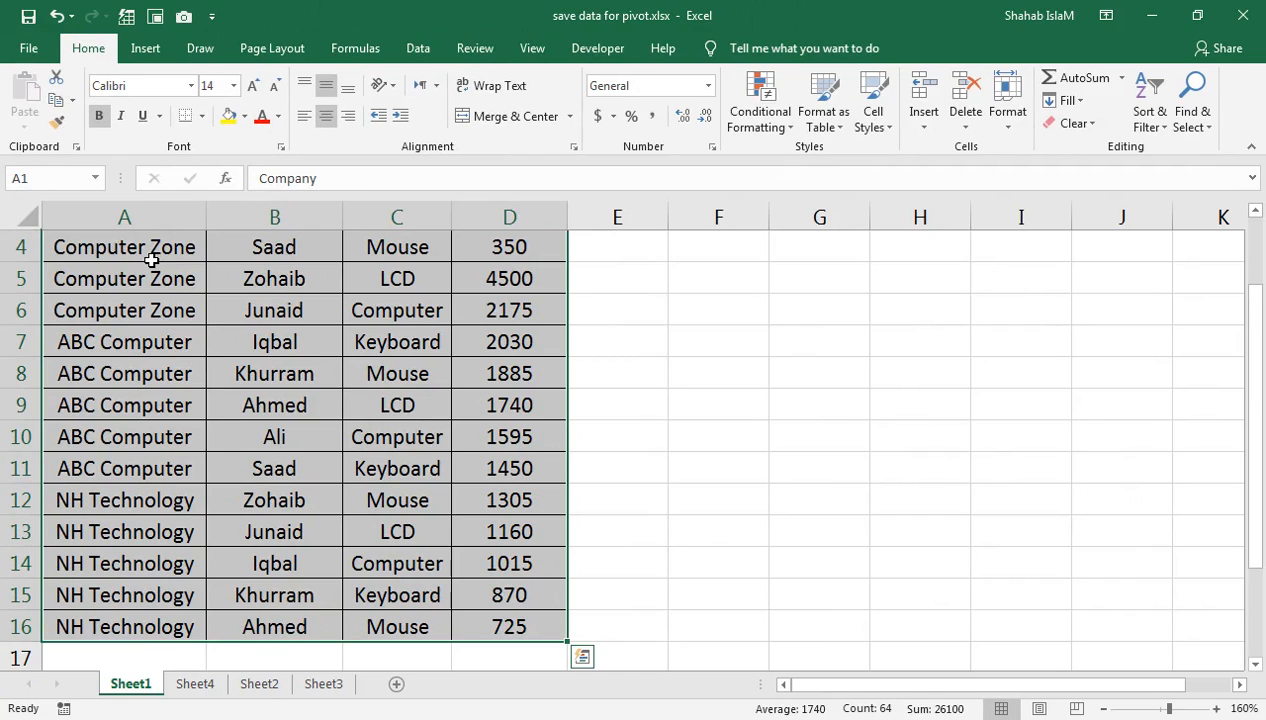
key(ctrl+c)
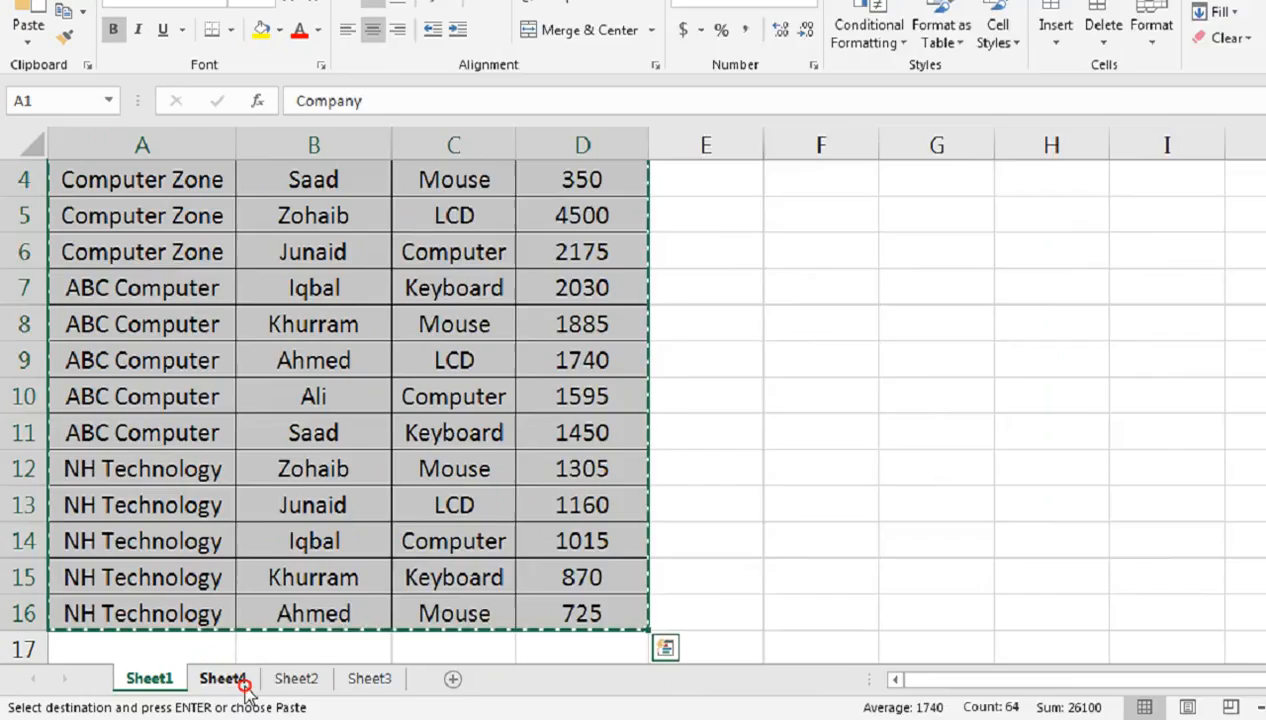
click(395, 660)
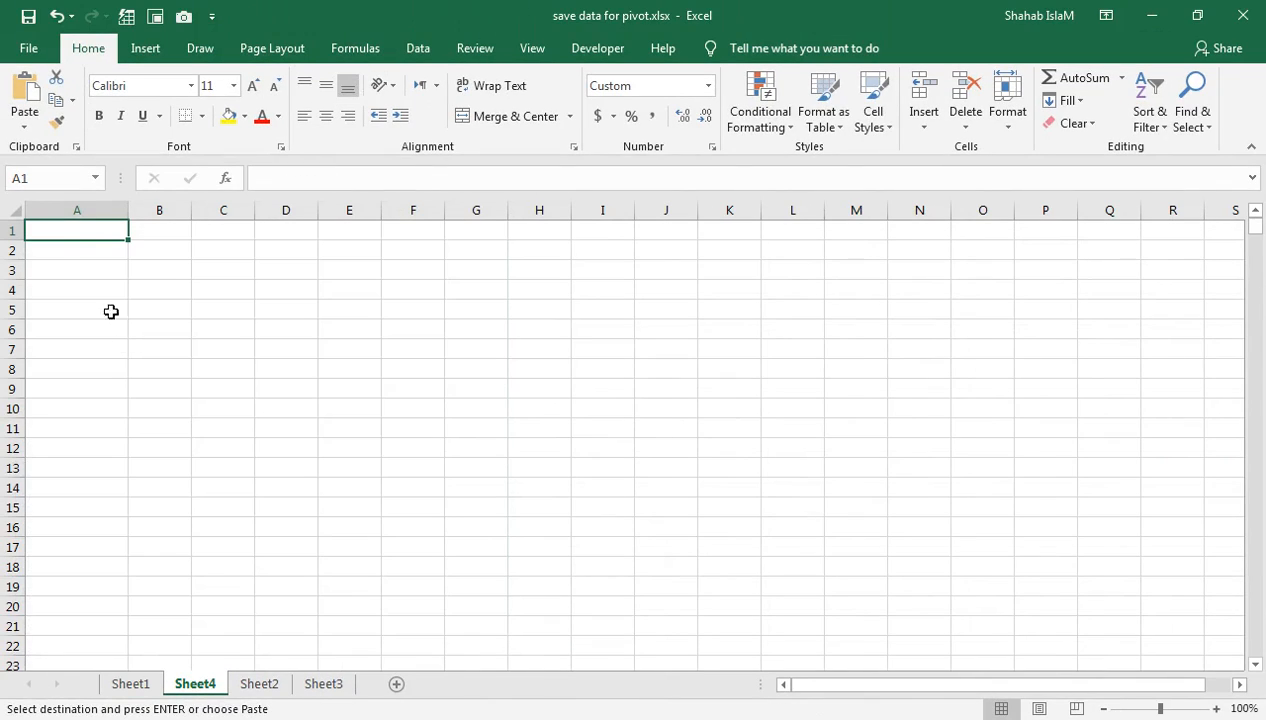
right_click(84, 242)
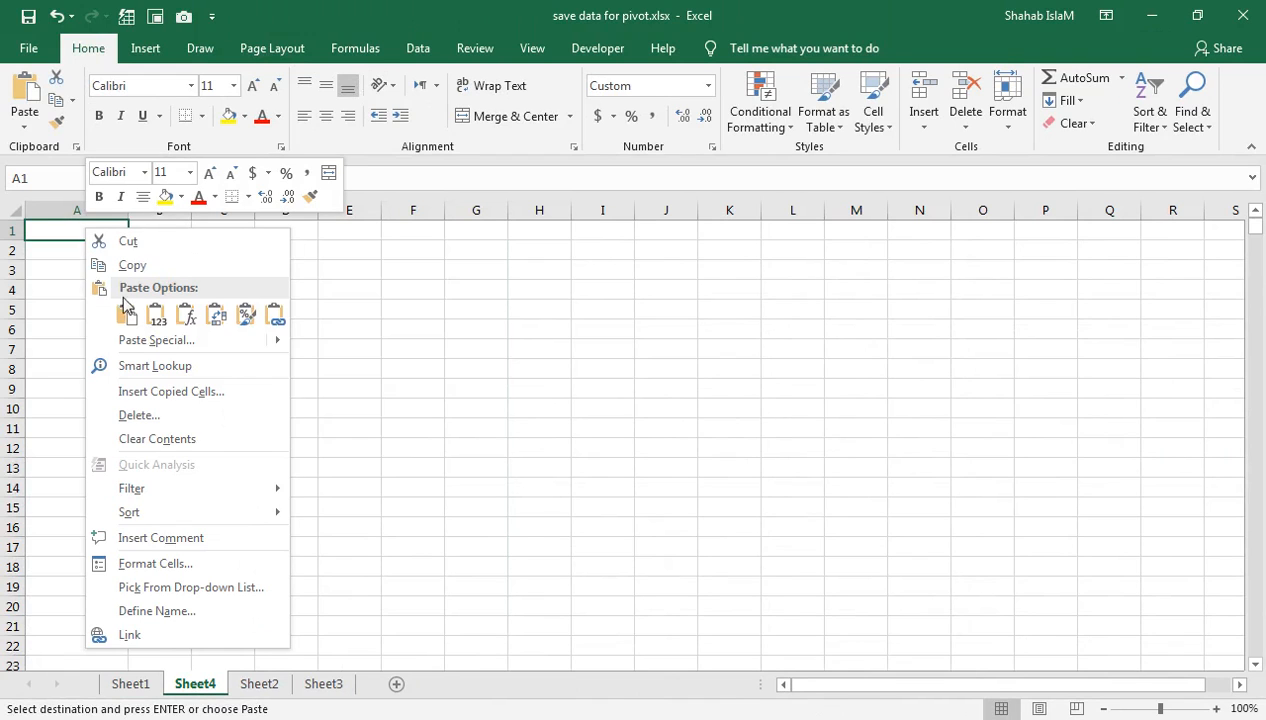
mouse_move(140, 347)
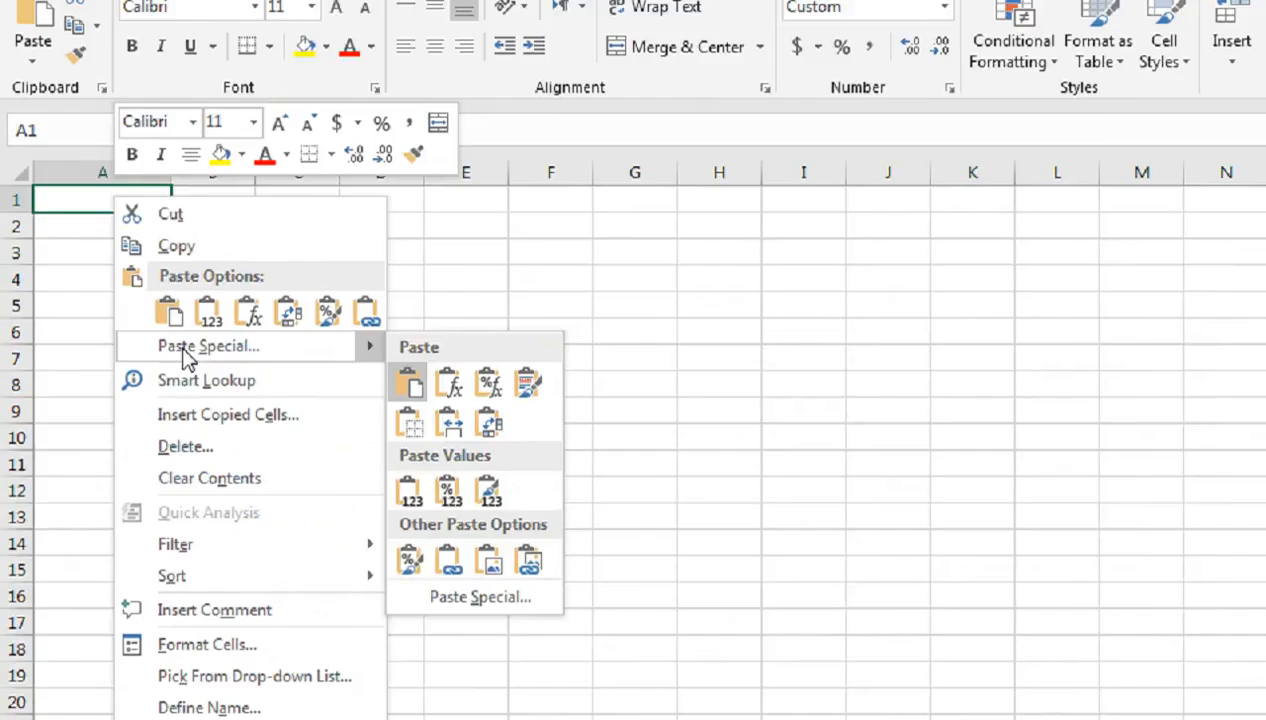
click(185, 350)
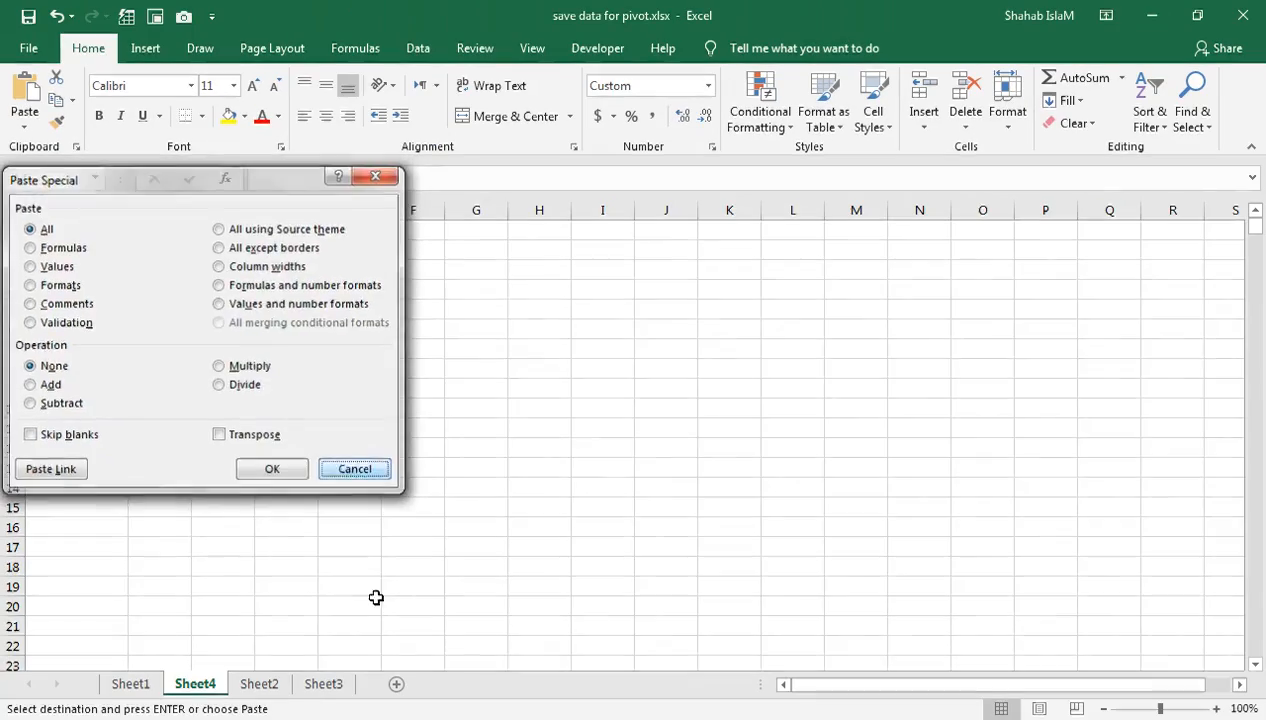
key(Escape)
Step: Copy entire columns A to D from Sheet1 and paste them as links starting at cell A1 of Sheet4
click(118, 686)
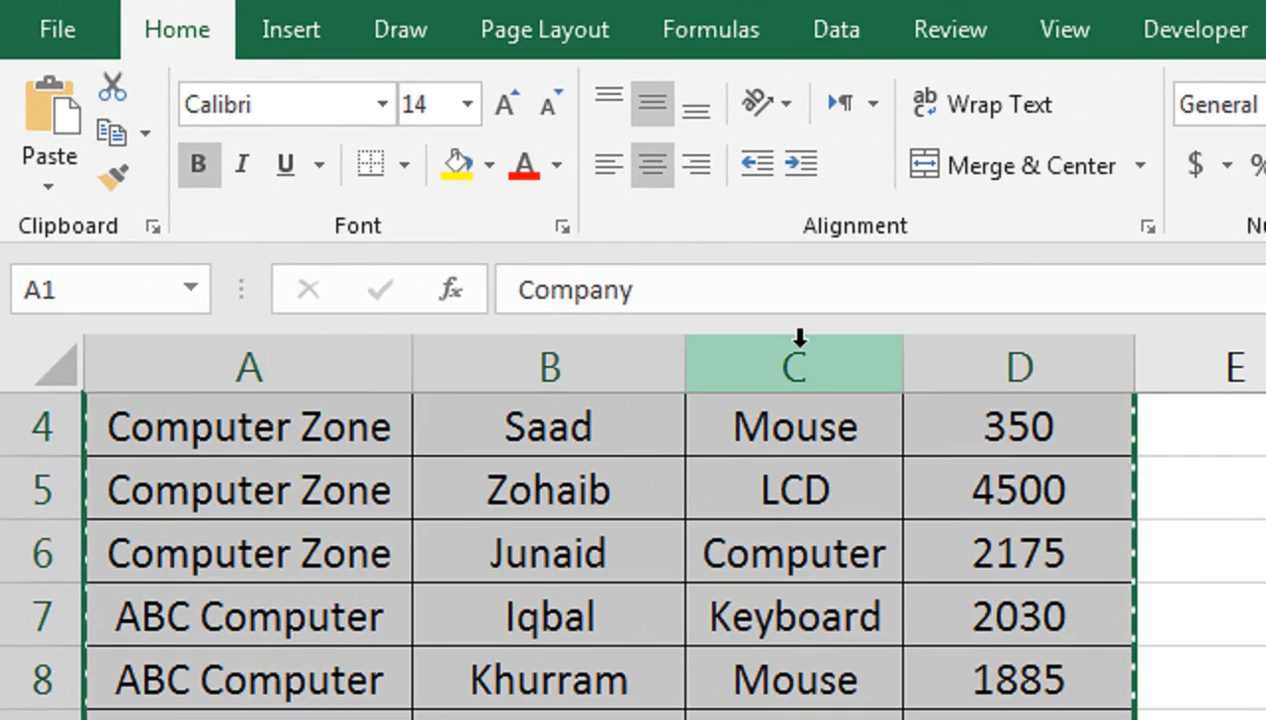
drag(362, 363, 963, 353)
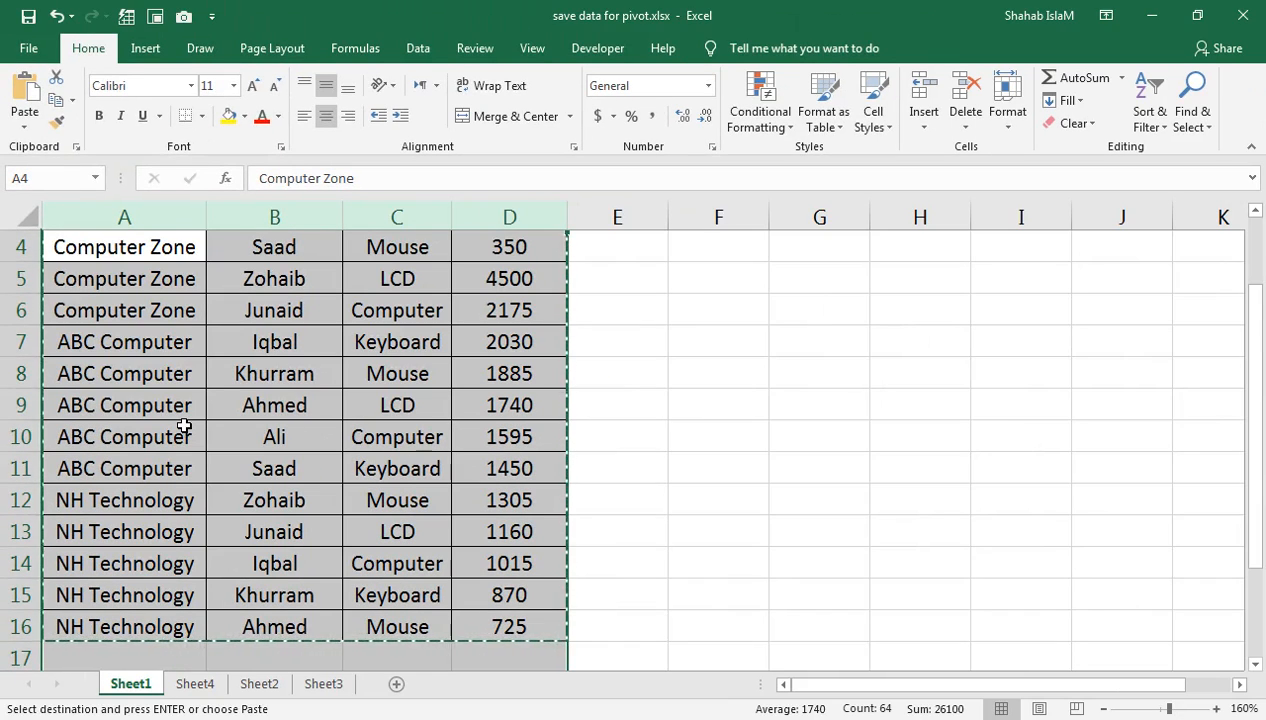
click(196, 690)
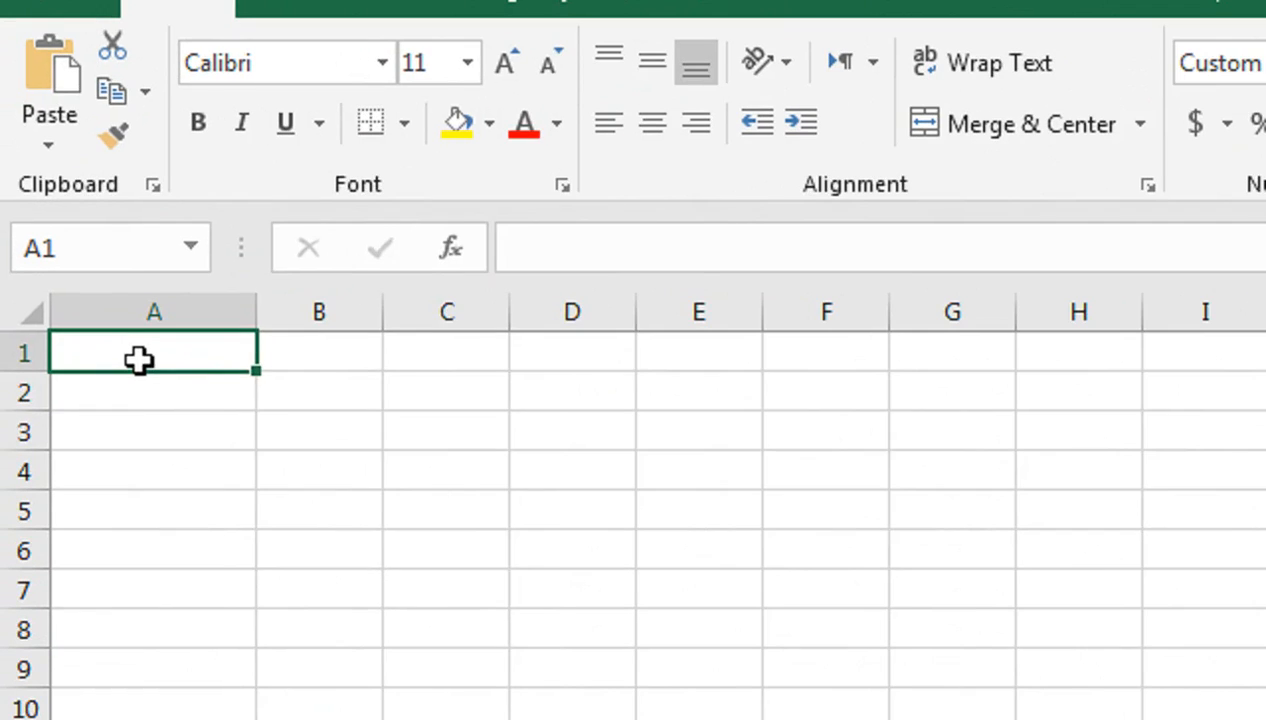
right_click(71, 238)
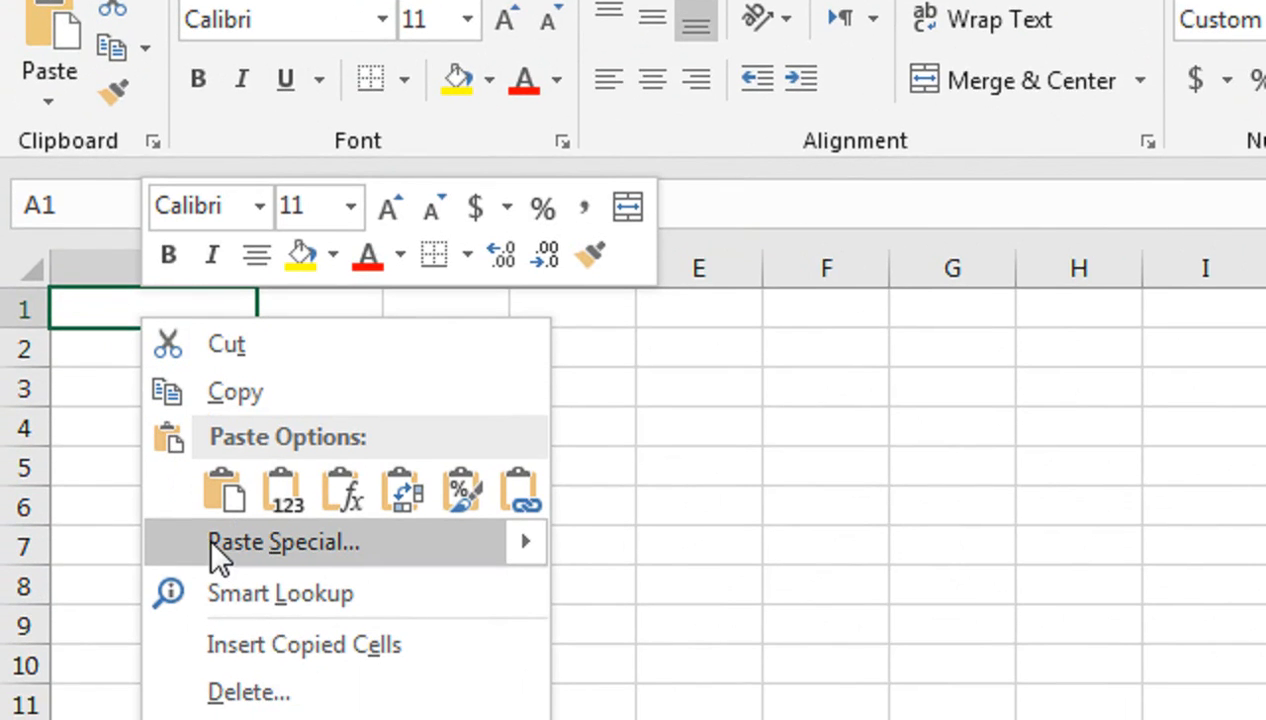
click(212, 543)
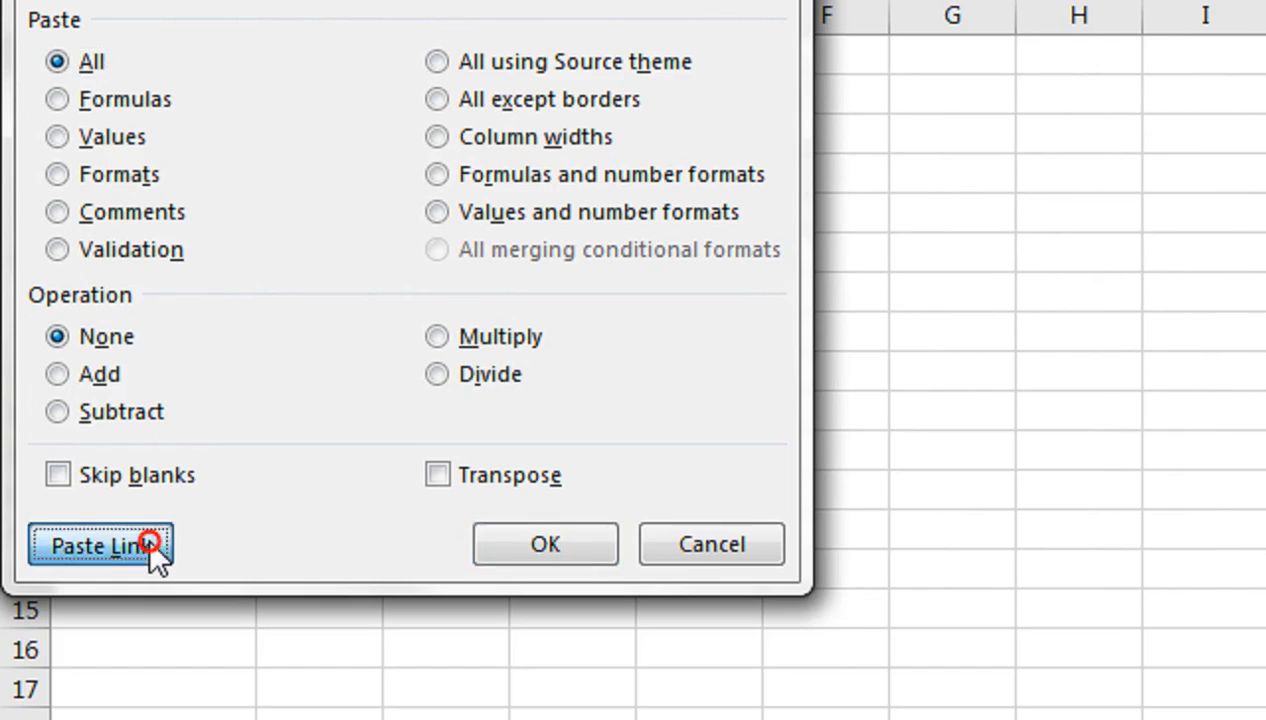
click(148, 545)
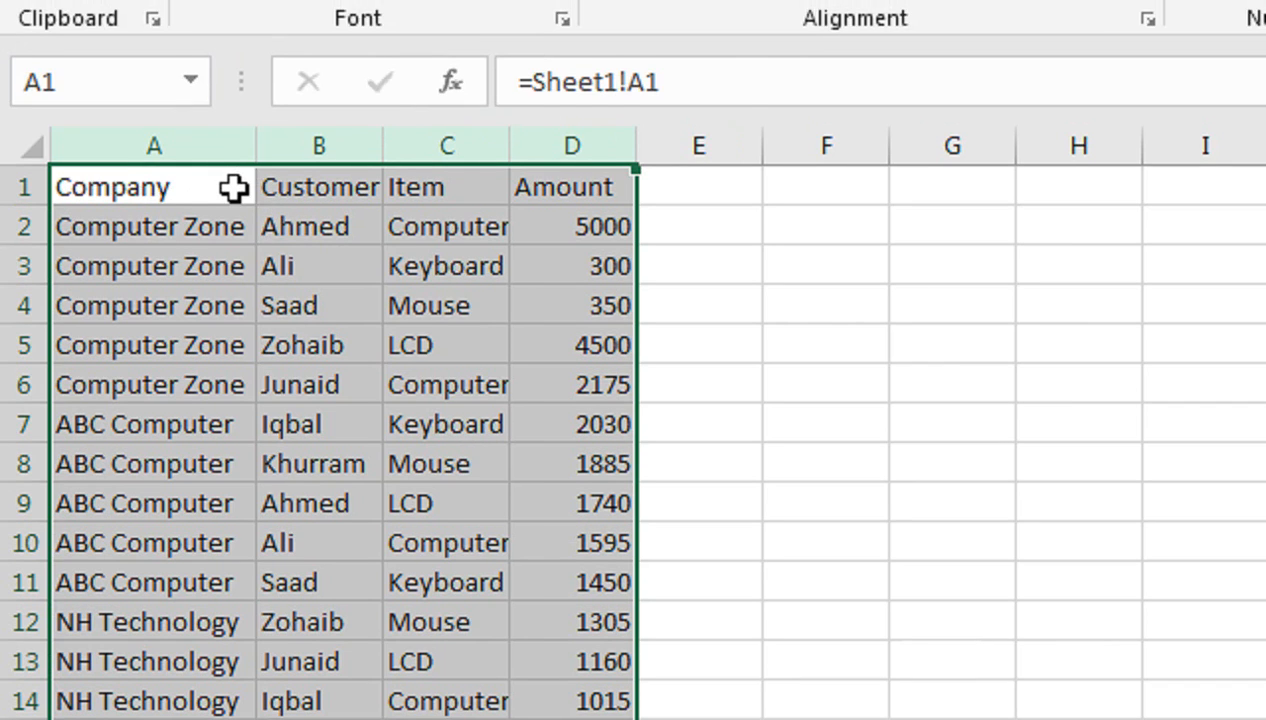
right_click(233, 187)
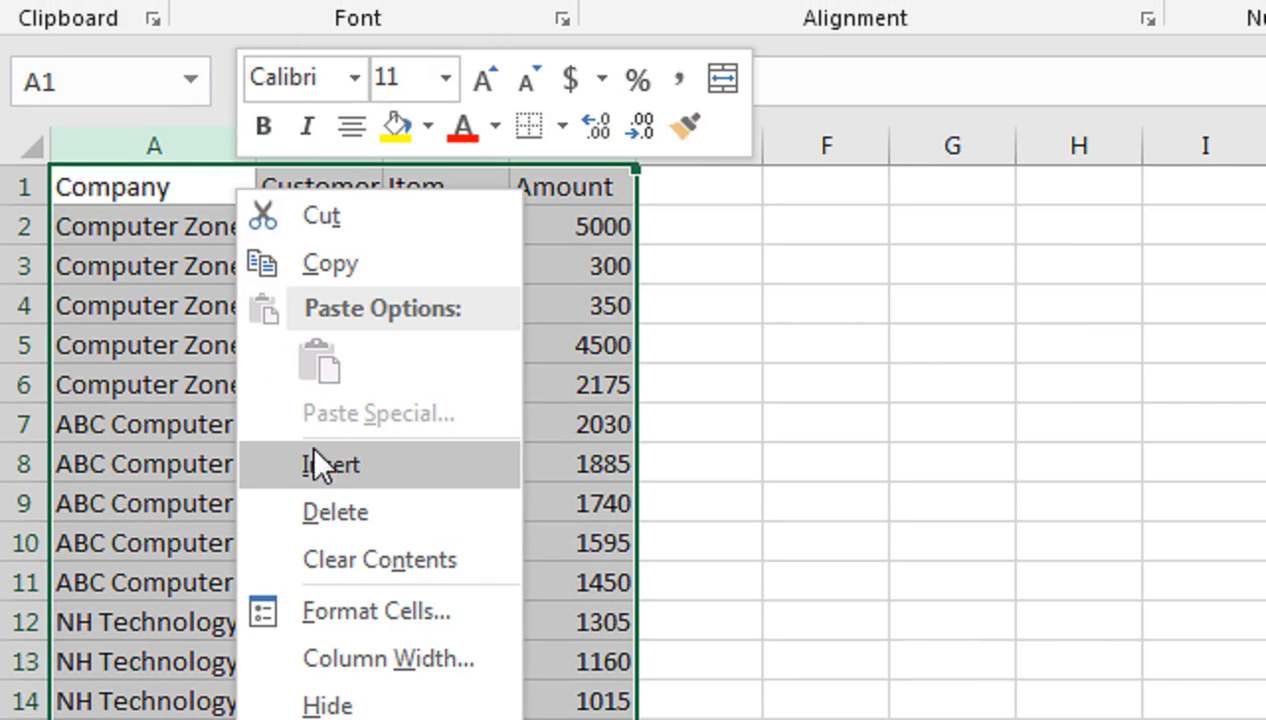
key(Escape)
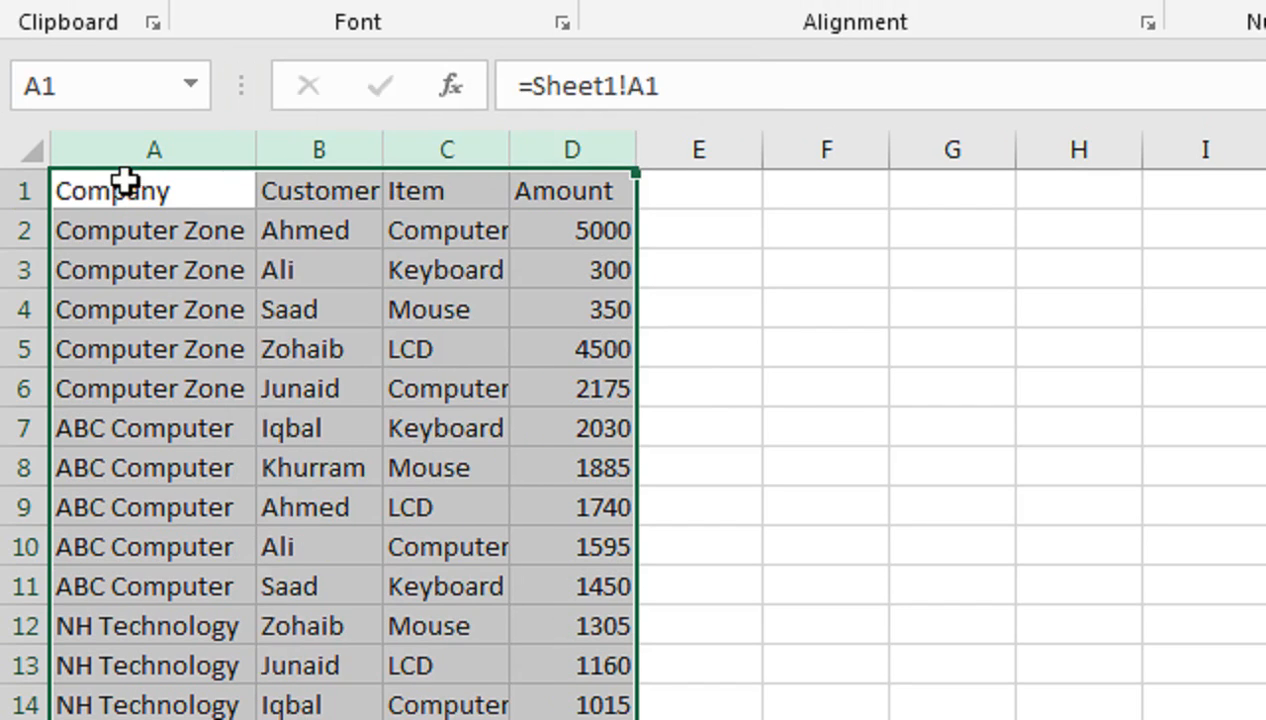
click(826, 190)
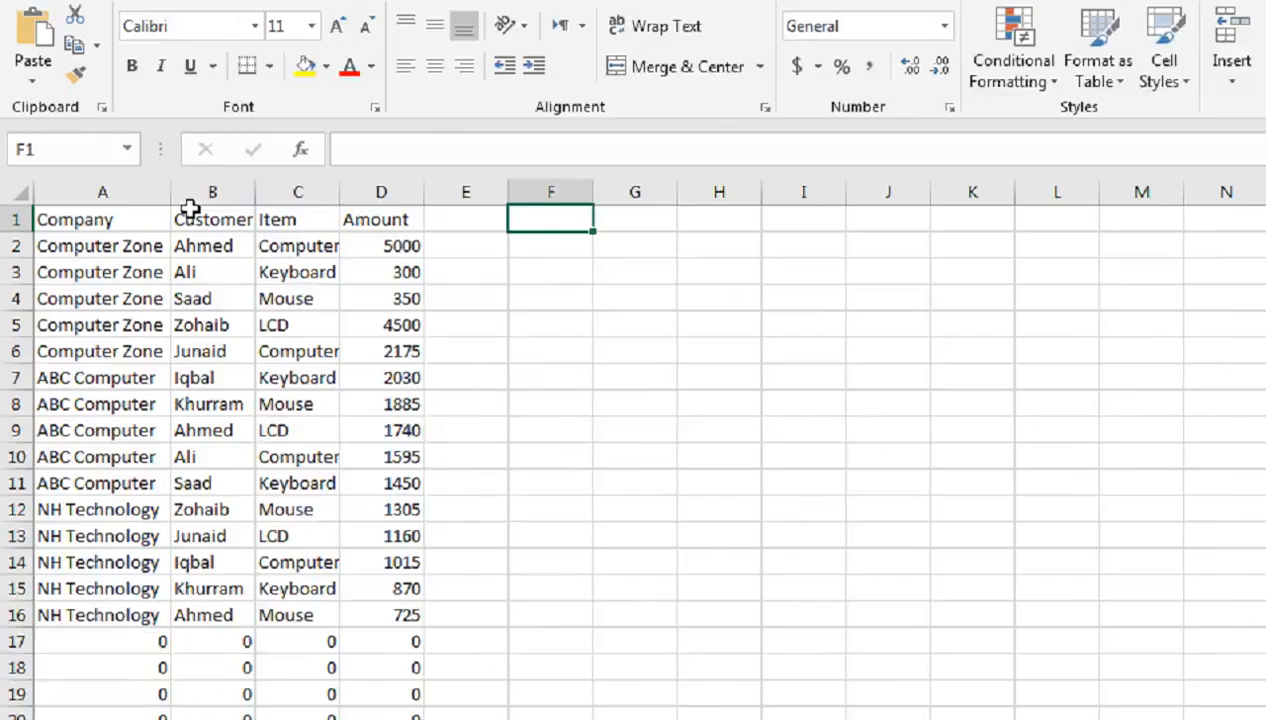
click(188, 193)
key(ctrl+c)
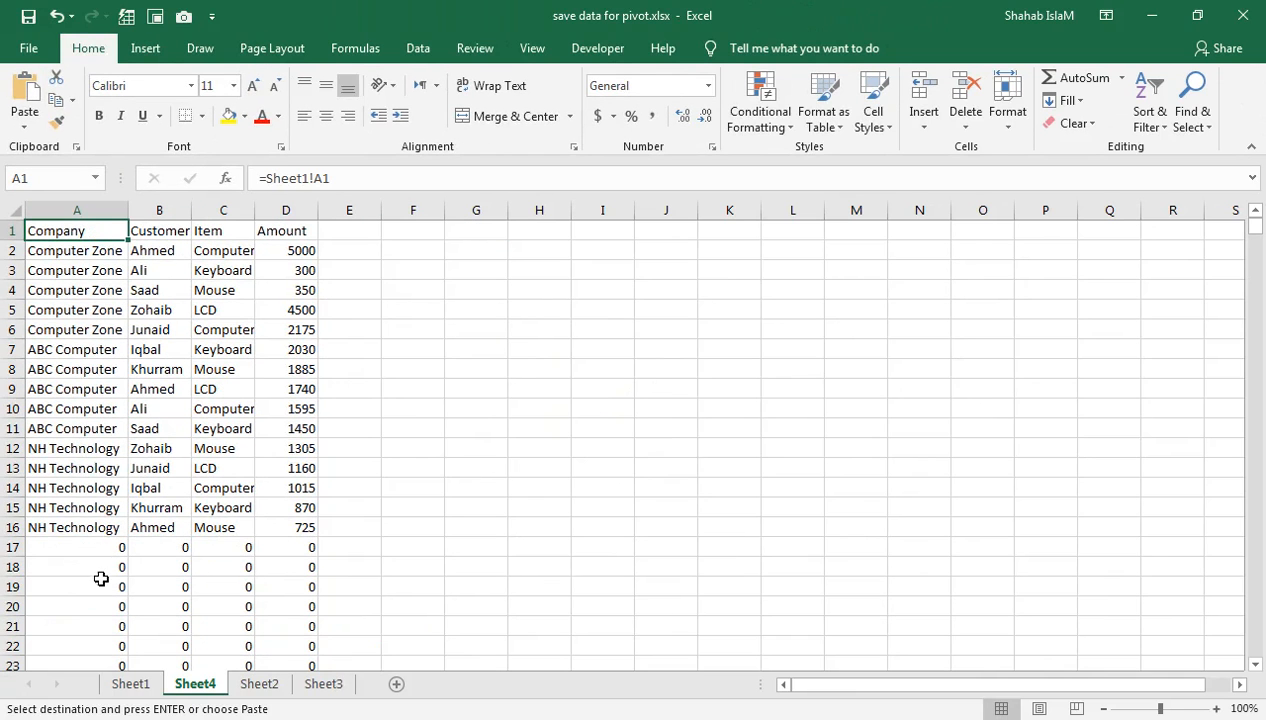
Step: Apply the formatting of Sheet1's Company header cell to the header row A1:D1 on Sheet4 with Format Painter
click(130, 684)
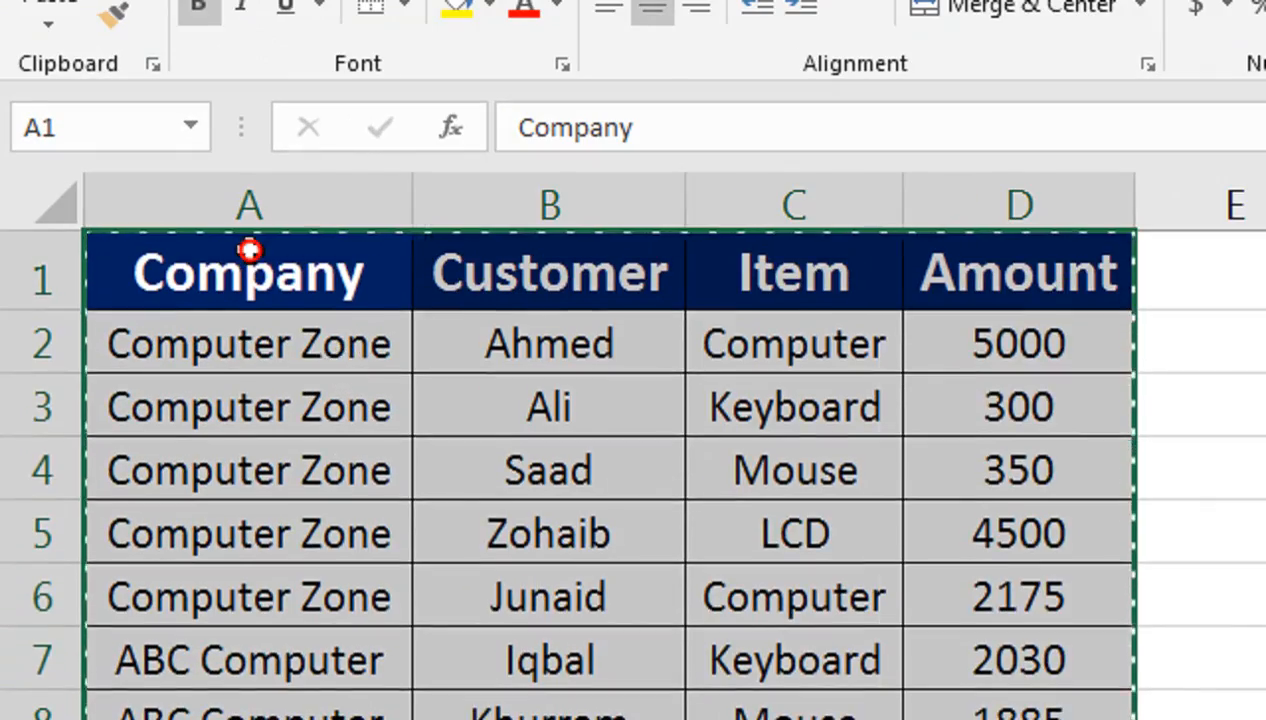
click(250, 248)
click(113, 12)
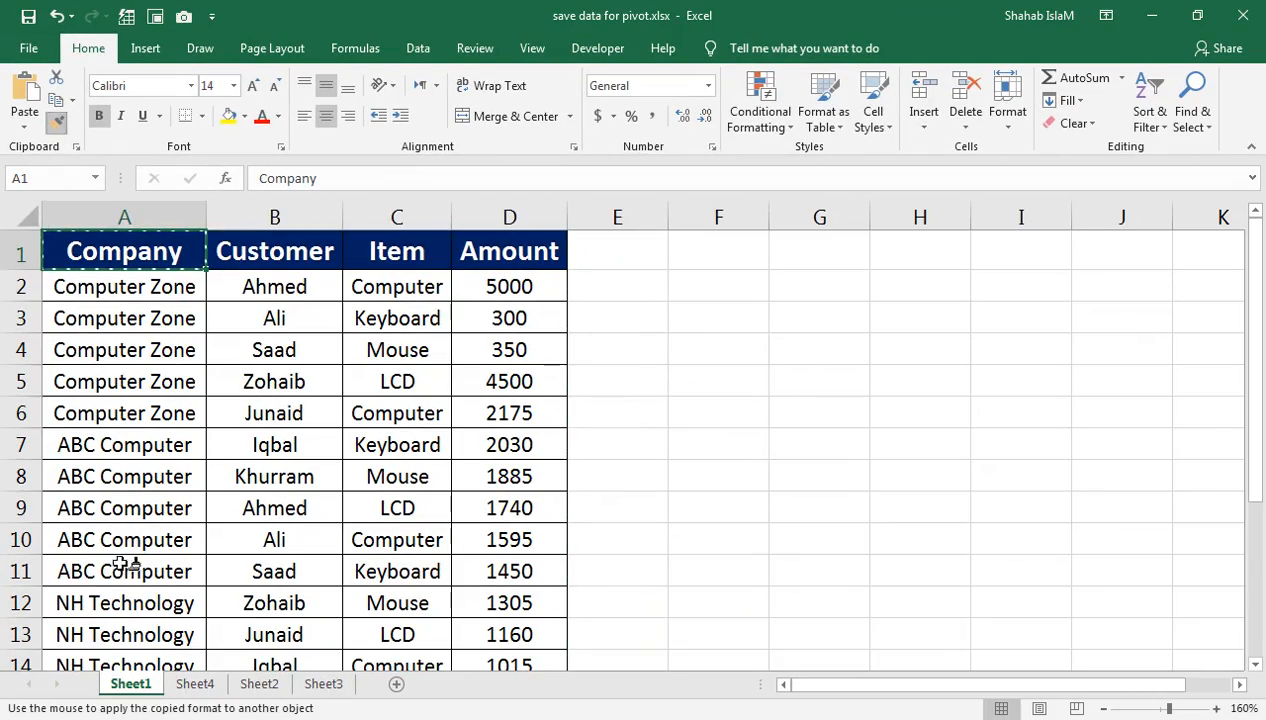
click(195, 684)
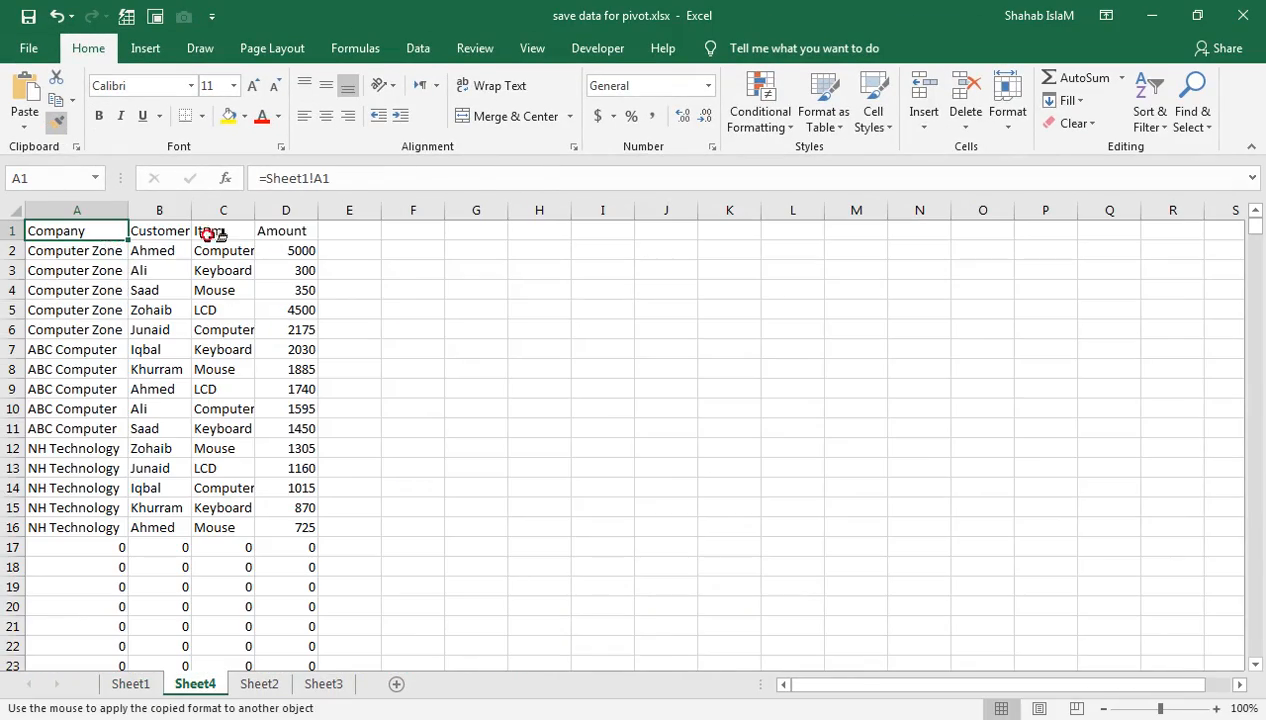
drag(215, 234, 305, 234)
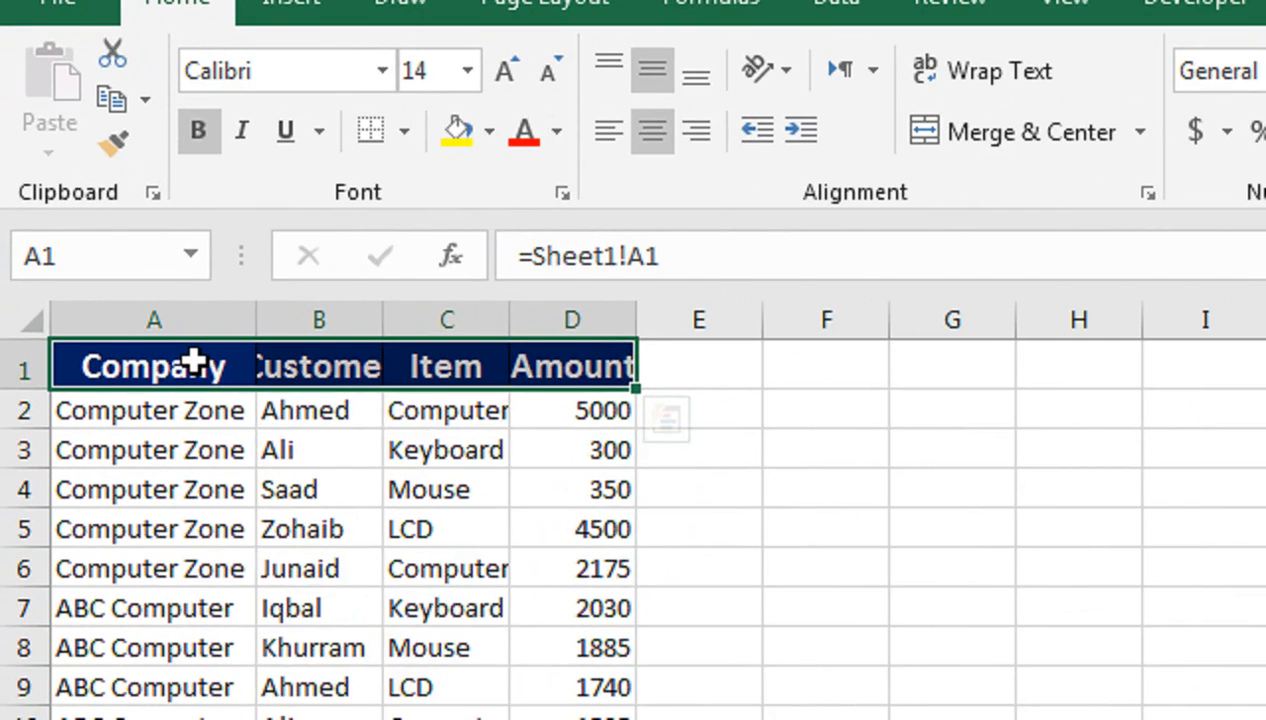
Step: Auto-fit the widths of all columns on Sheet4 to their contents and deselect the sheet
right_click(97, 231)
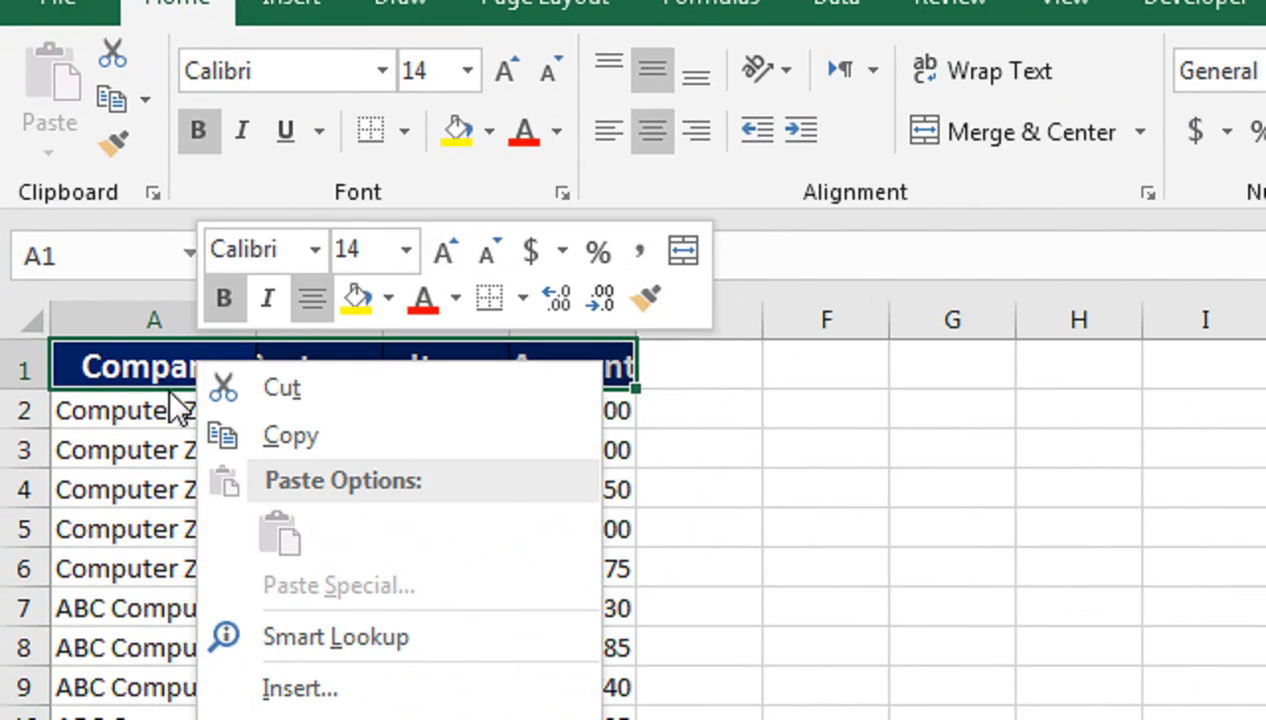
key(Escape)
drag(152, 318, 572, 318)
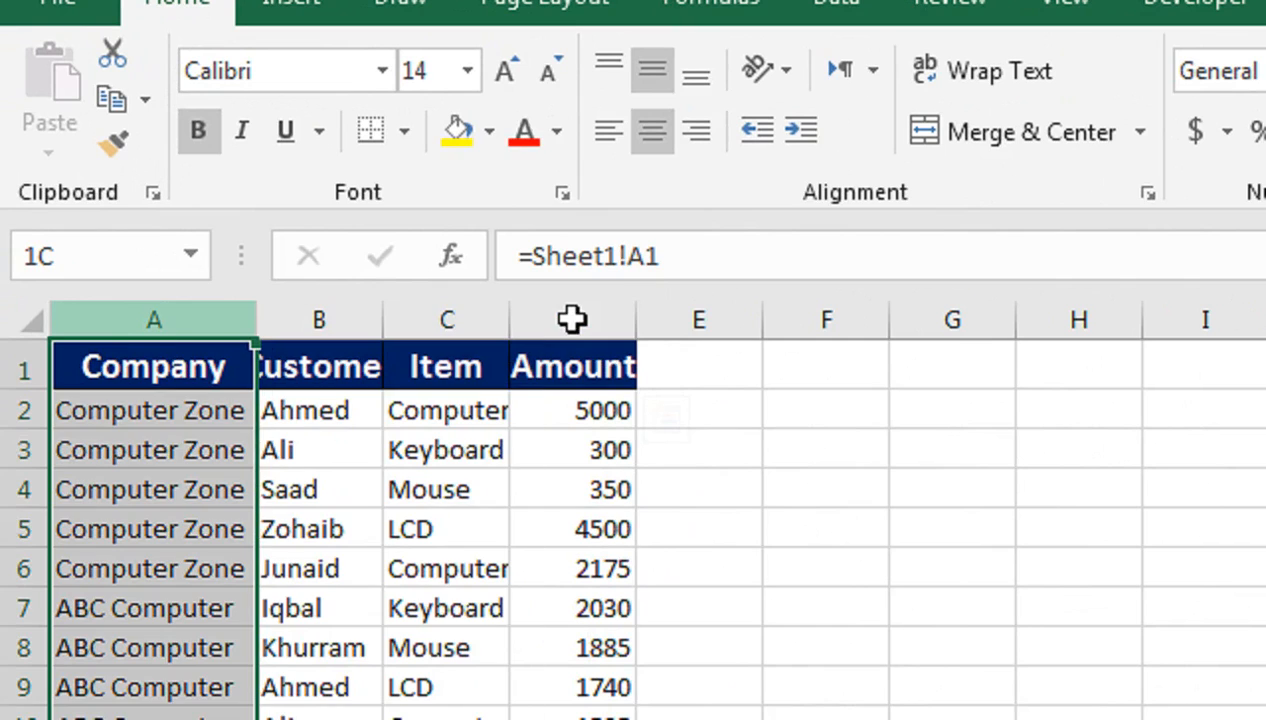
click(198, 303)
drag(222, 300, 579, 316)
click(545, 316)
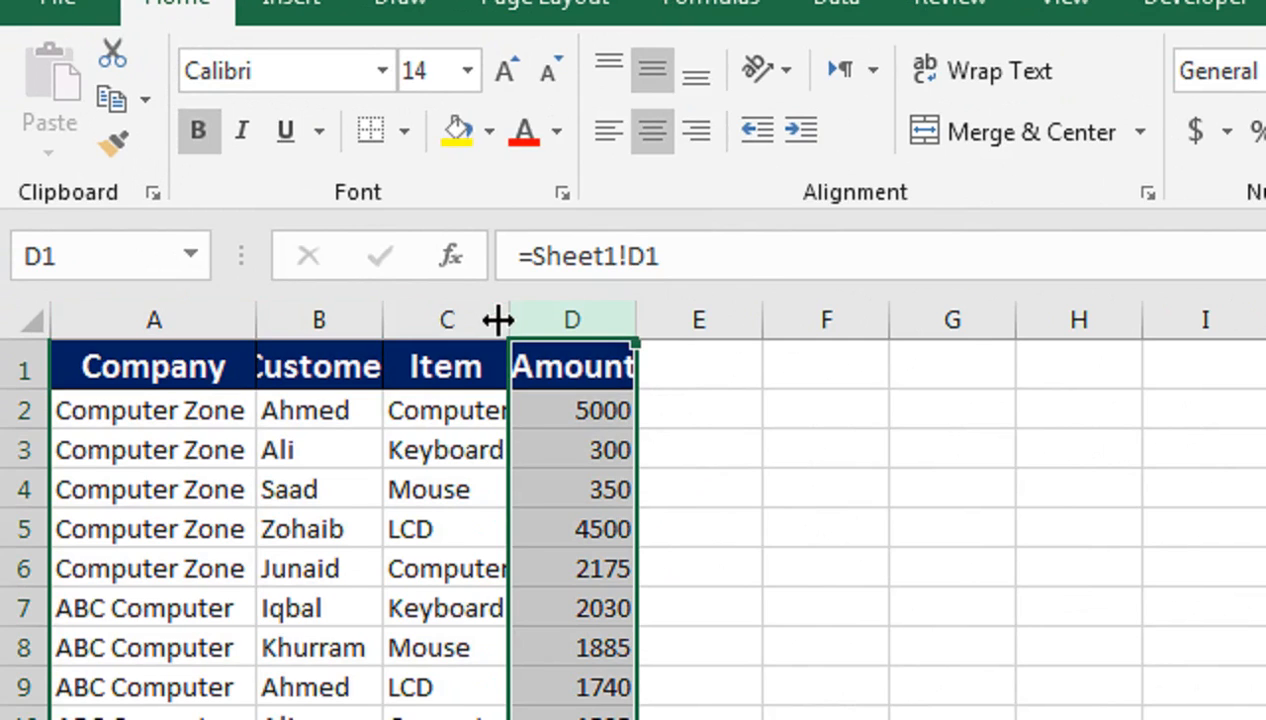
click(22, 319)
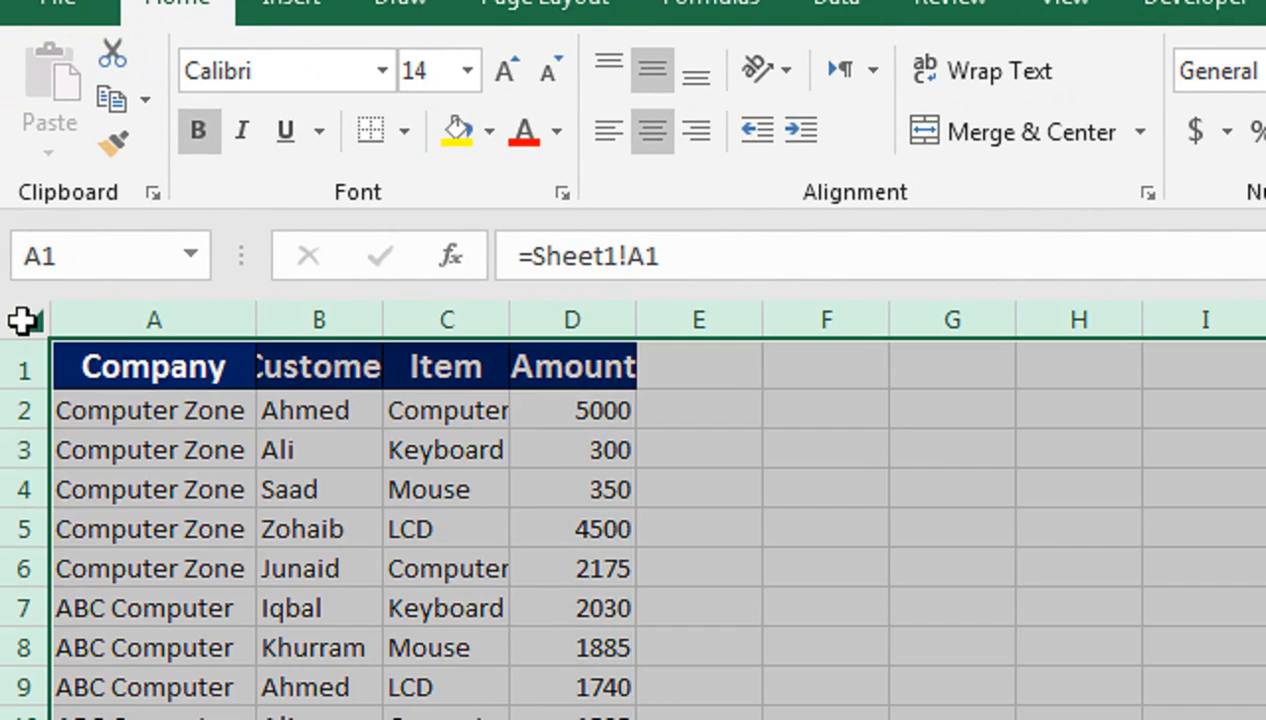
double_click(382, 310)
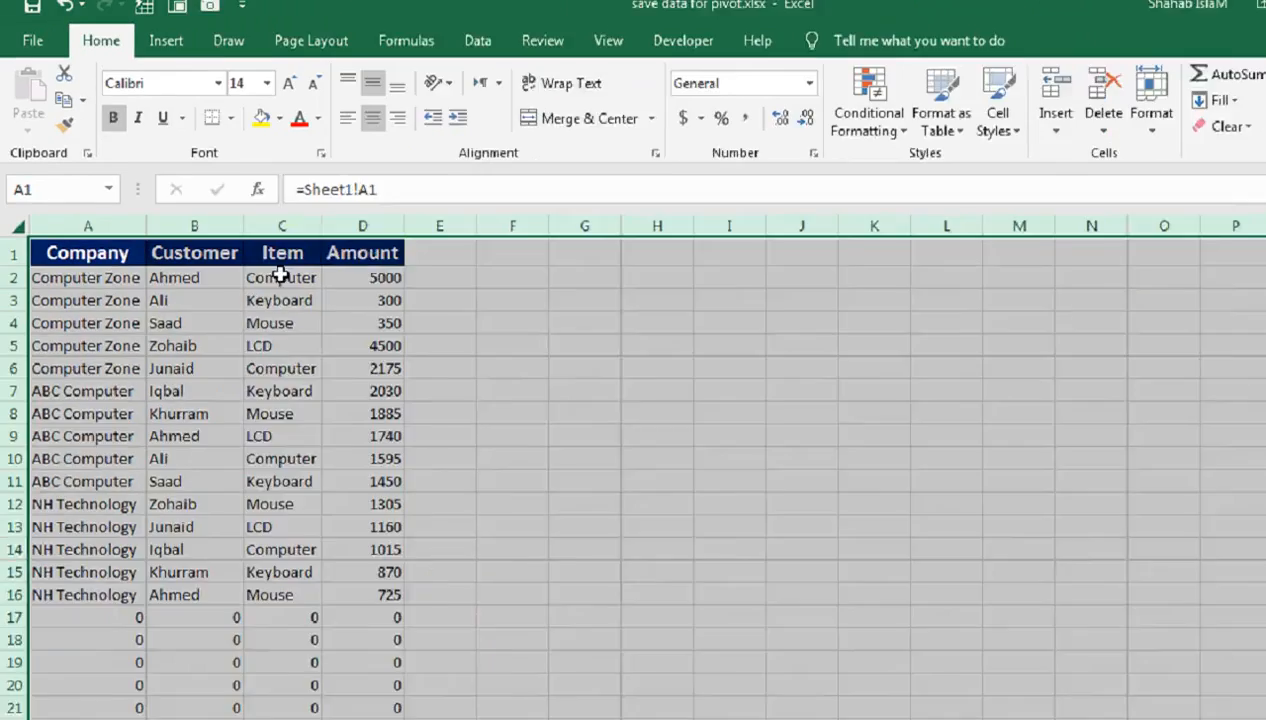
click(492, 410)
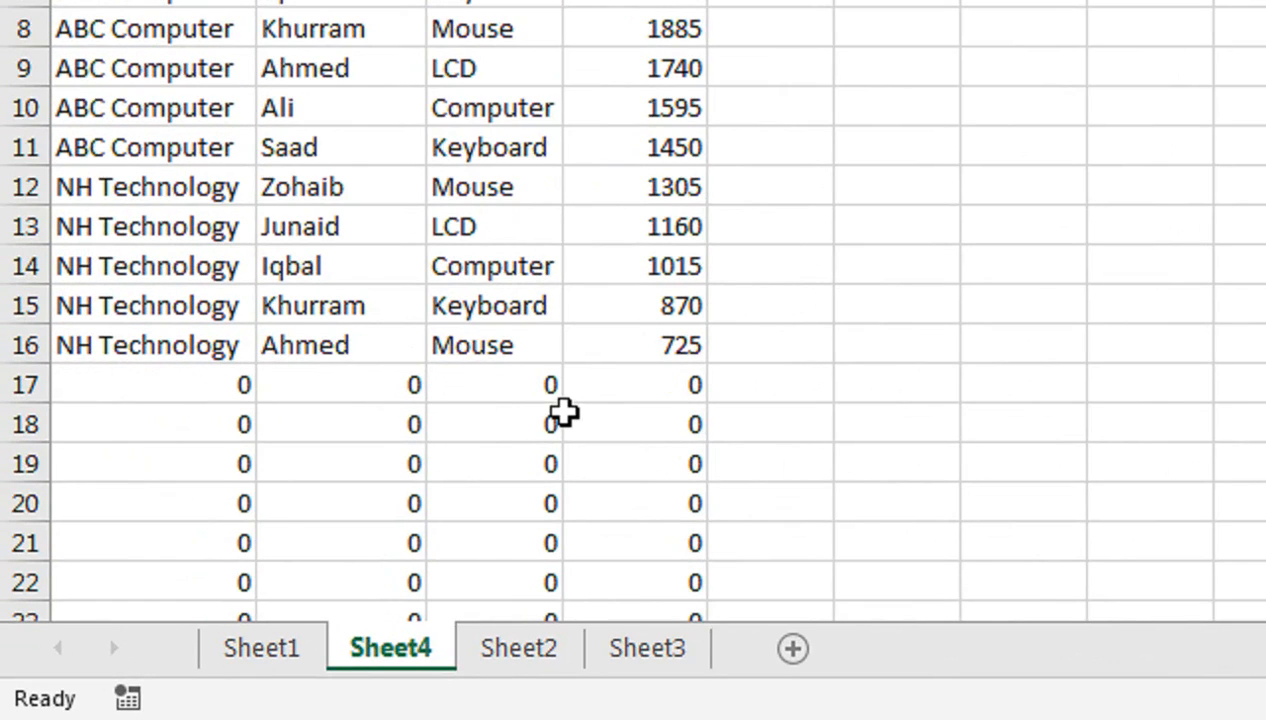
Step: Check how far the linked rows extend in column C of Sheet4 and return to the top of the sheet
click(562, 388)
click(522, 398)
key(ctrl+Down)
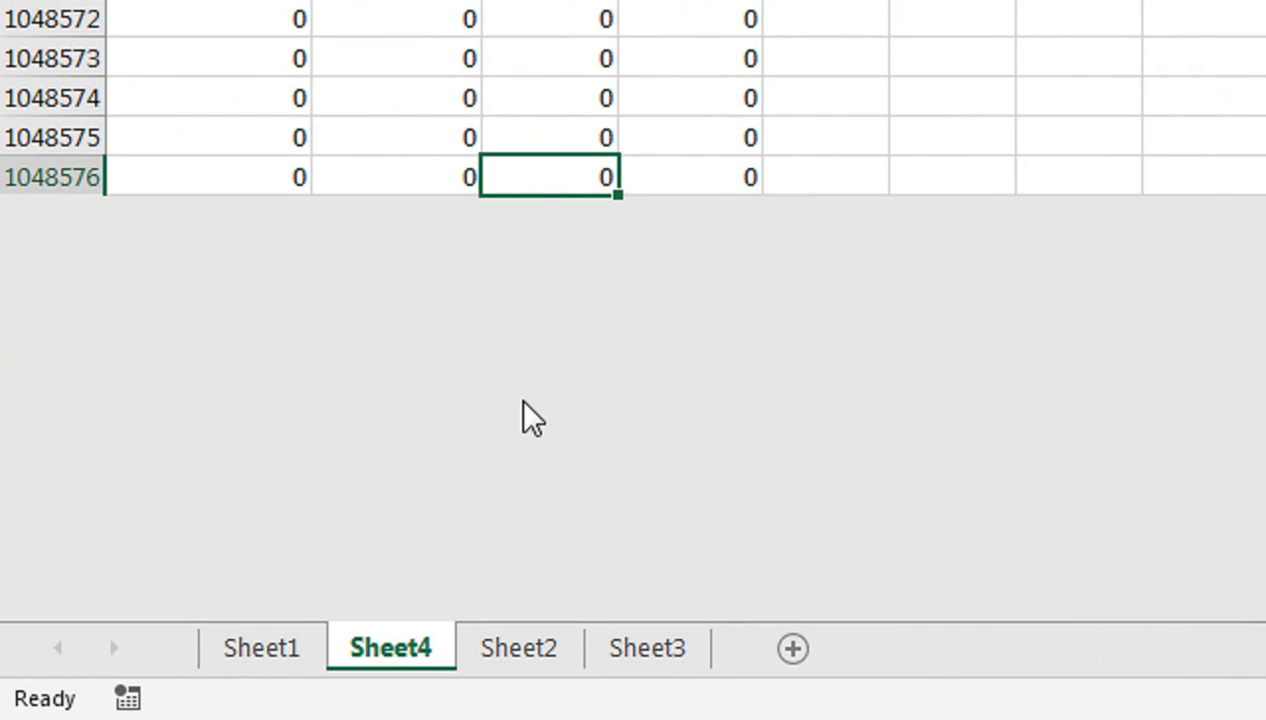
key(ctrl+Up)
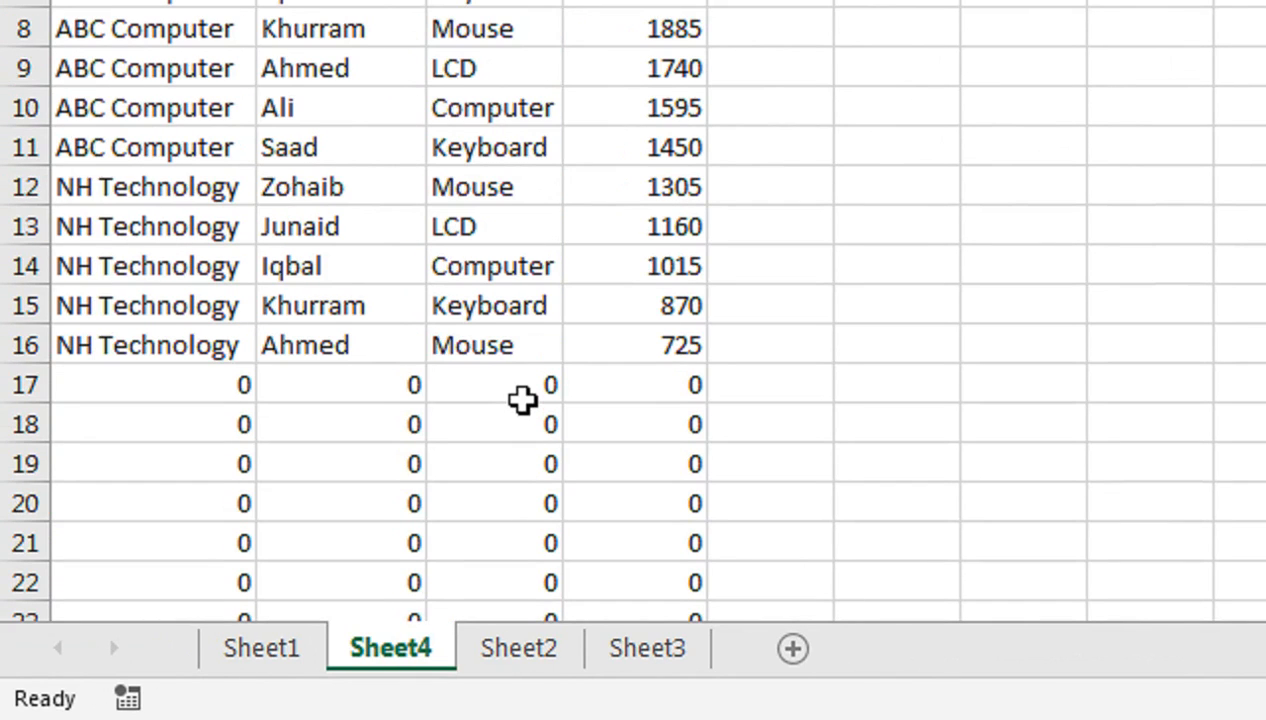
Step: Inspect cells C17 and C18 below the linked data on Sheet4 and compare with the rows below the table on Sheet1
click(509, 378)
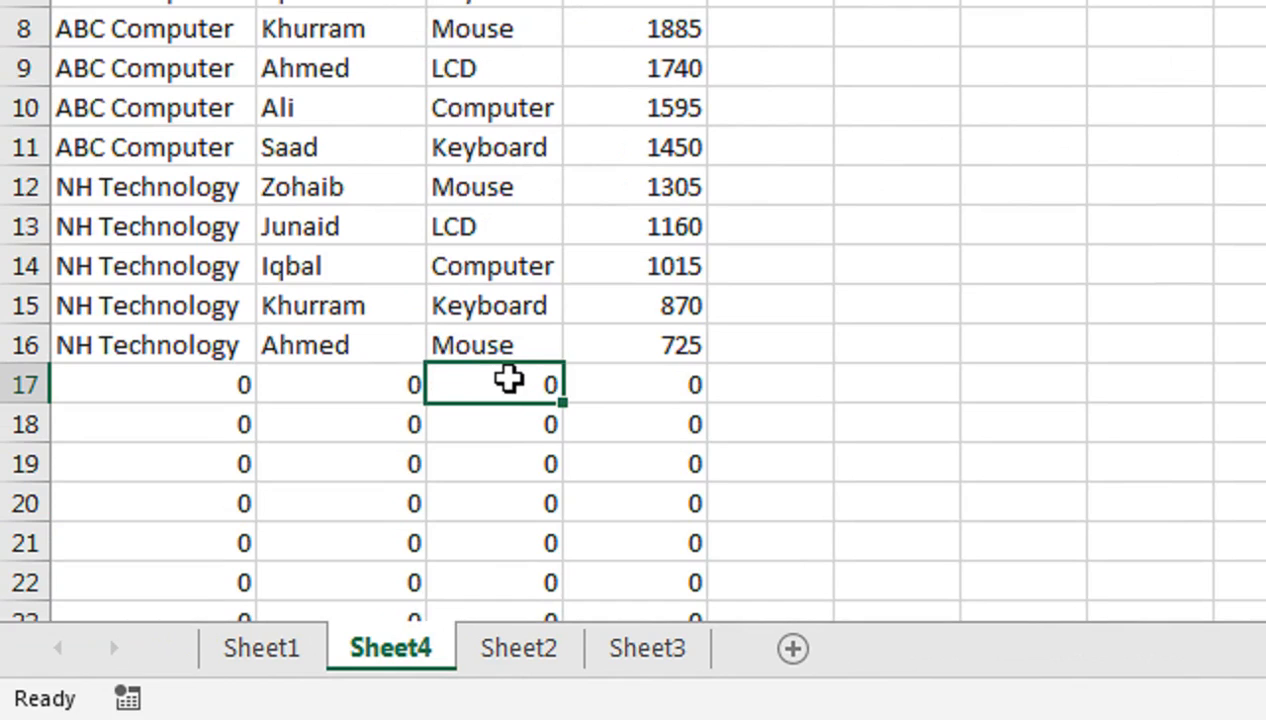
double_click(509, 378)
key(Return)
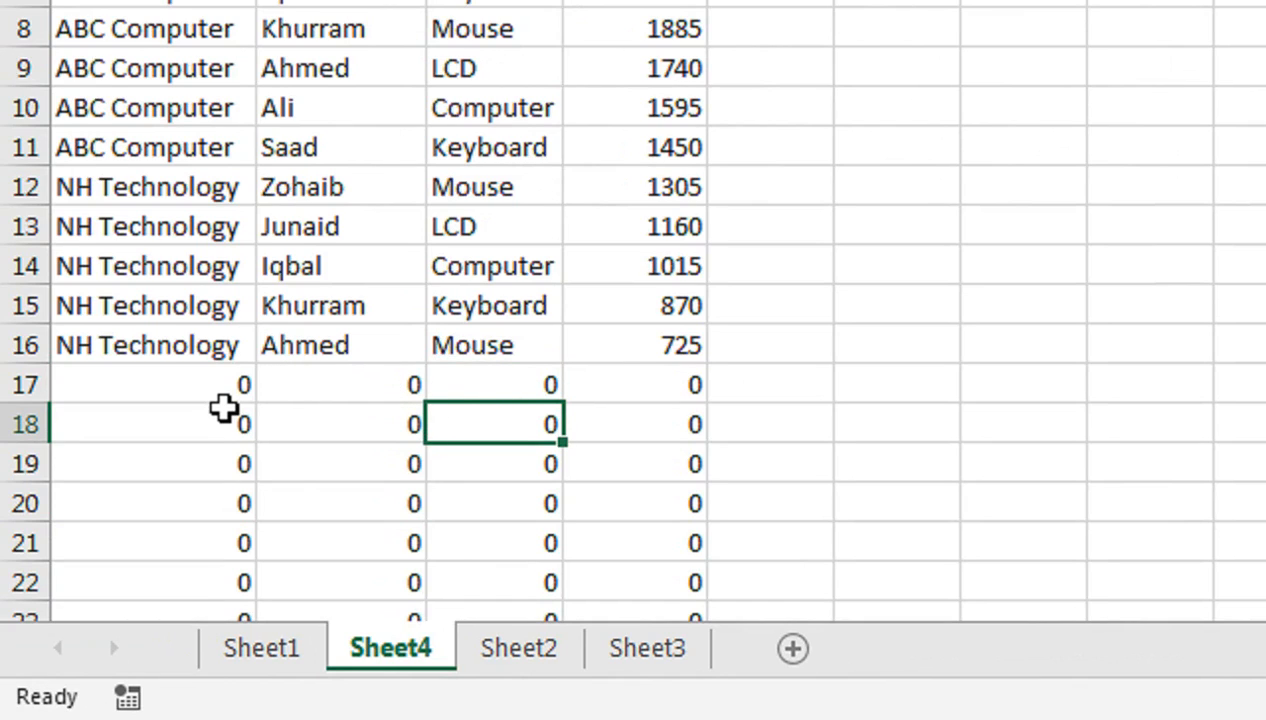
key(F2)
key(Return)
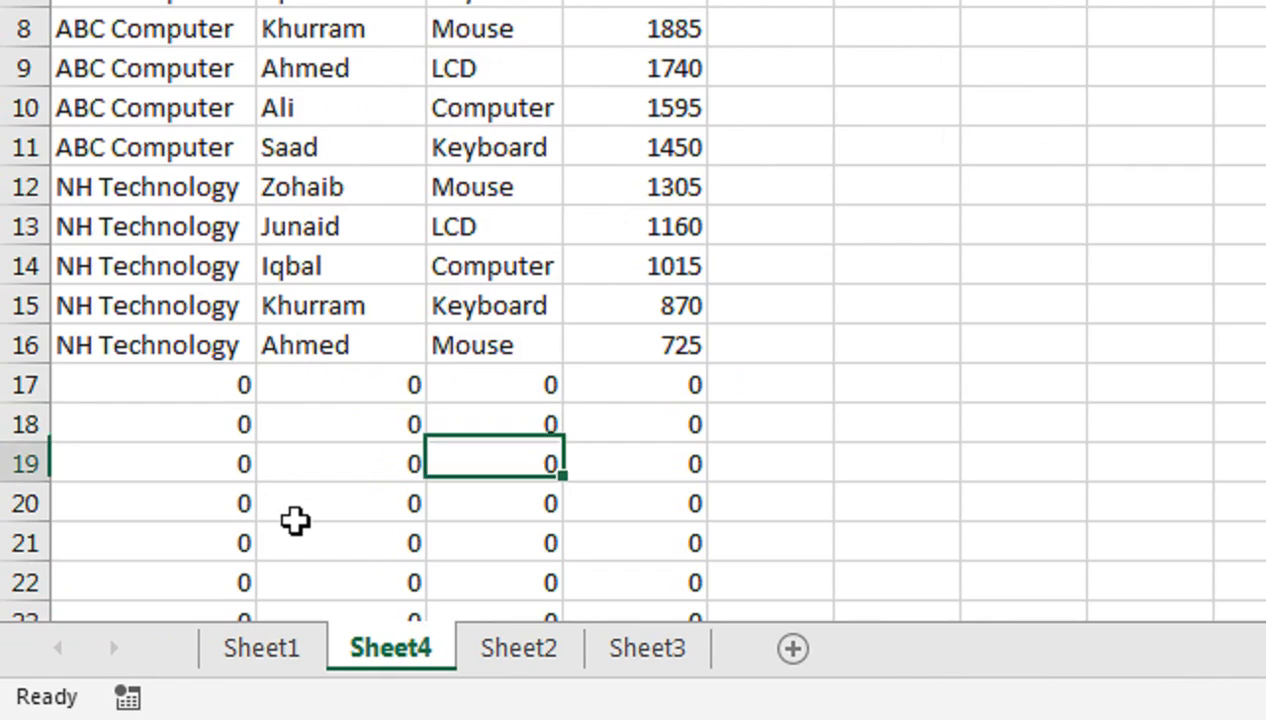
click(255, 648)
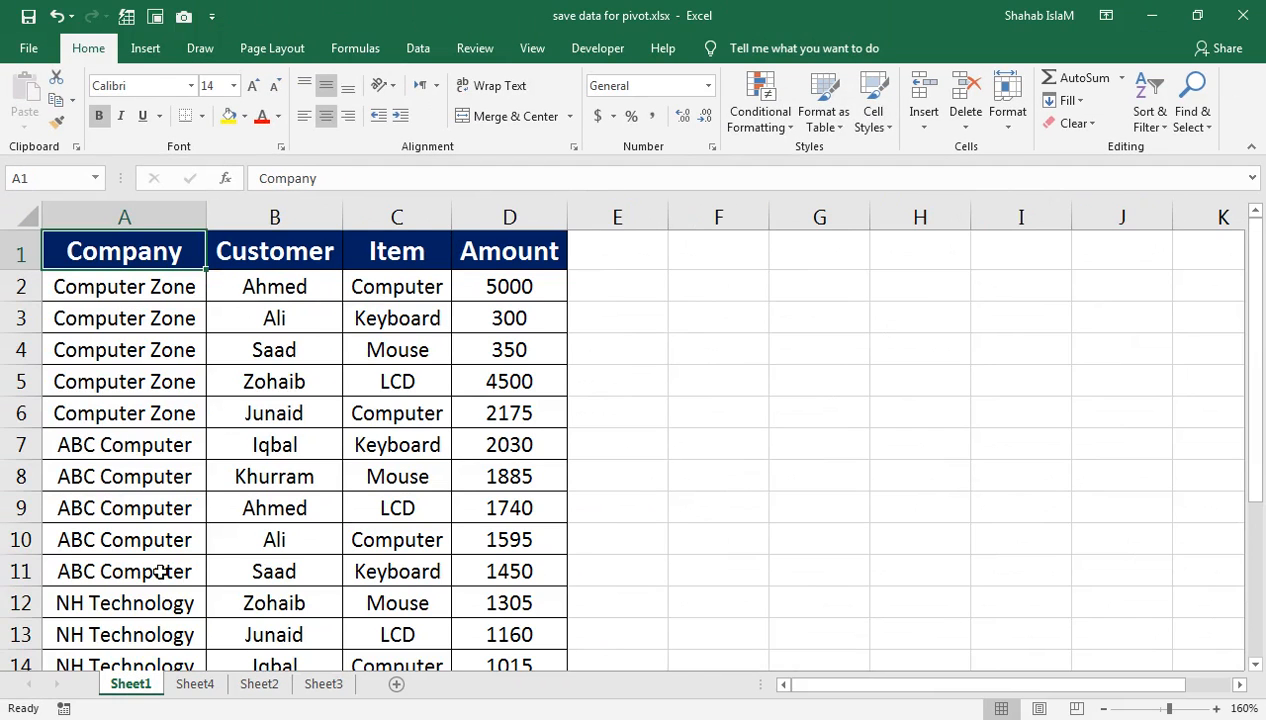
scroll(160, 571, down, 2)
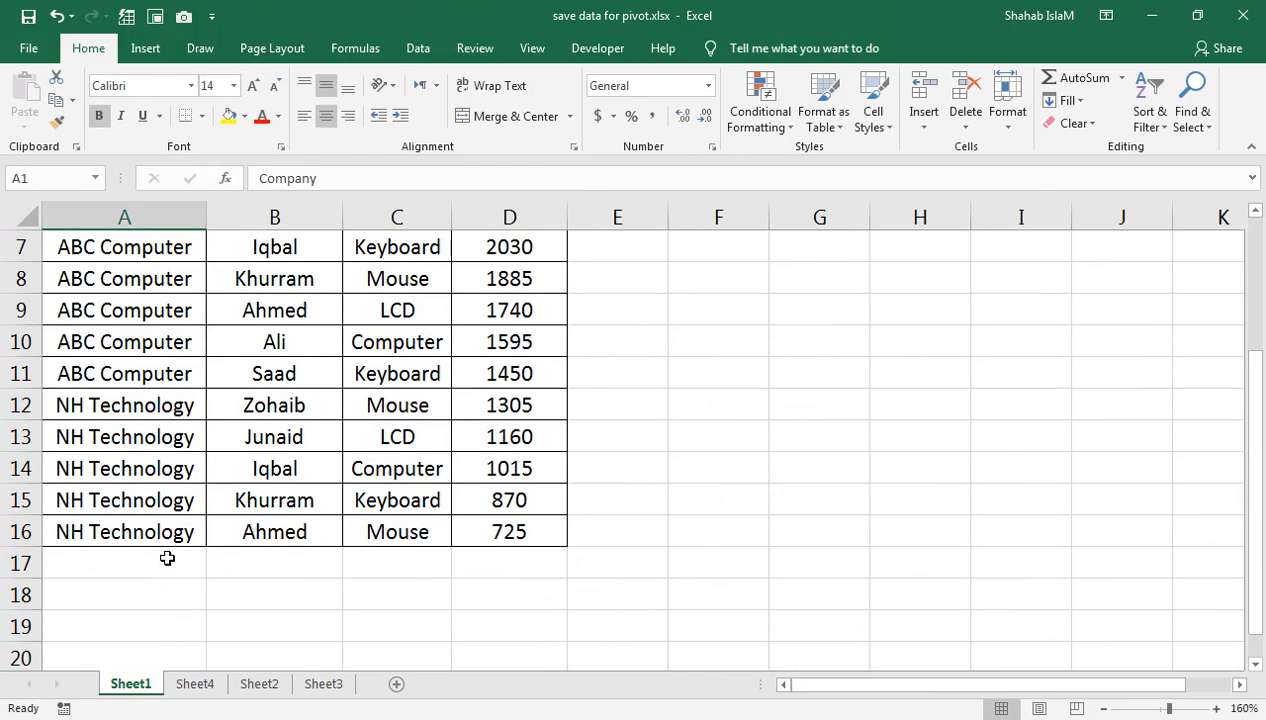
Step: Apply the custom number format 0;-0;;@ to columns A to D on Sheet4 to hide the zeros
click(196, 684)
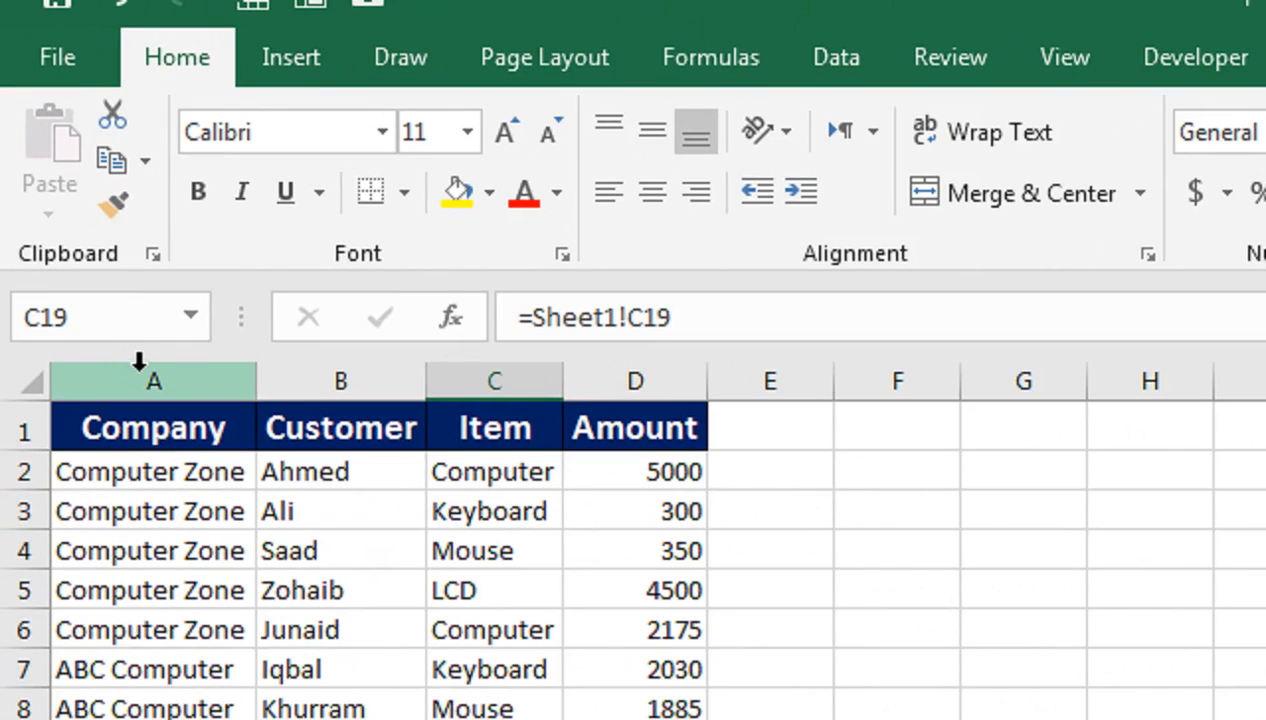
mouse_move(150, 366)
mouse_down()
mouse_move(511, 393)
mouse_move(605, 385)
mouse_up()
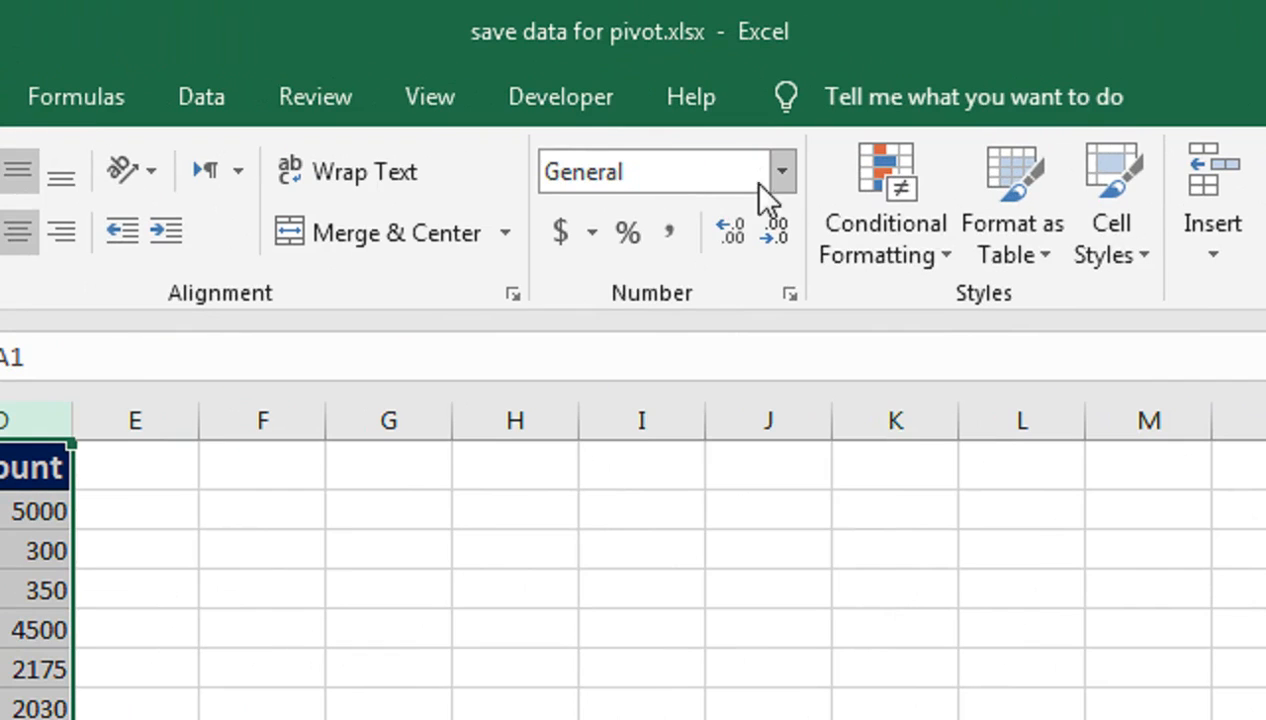
click(708, 85)
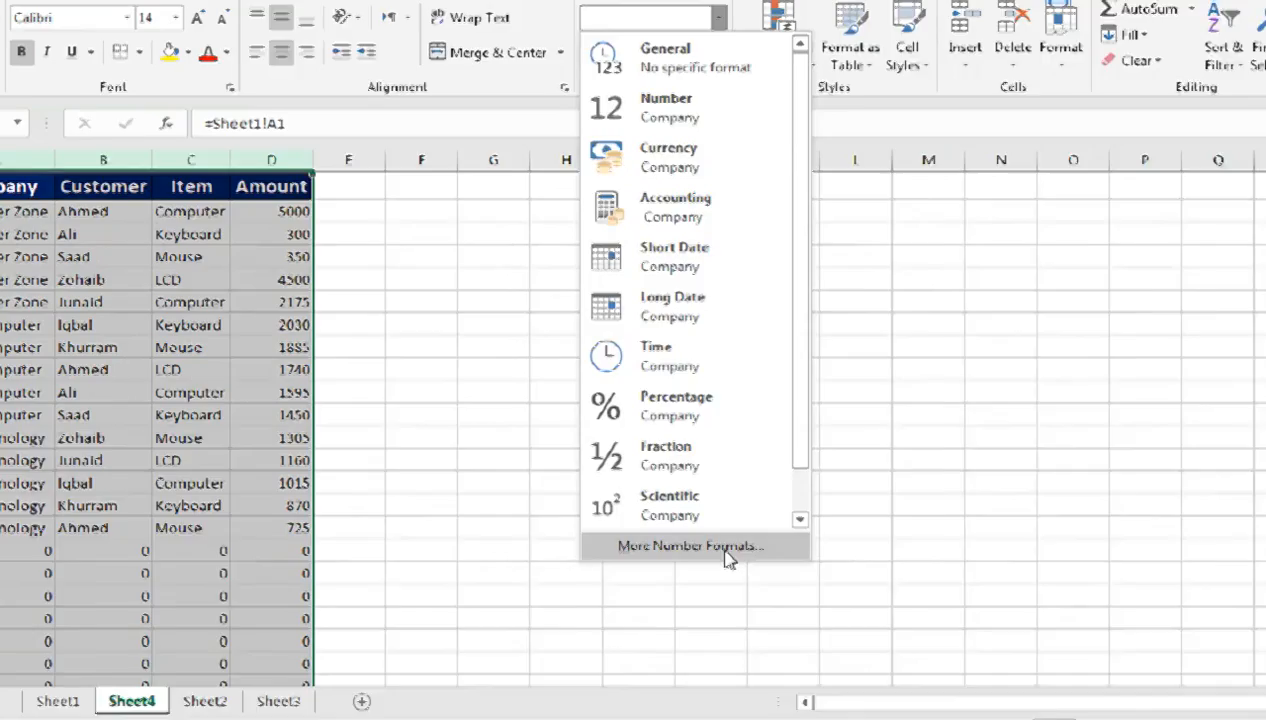
click(792, 540)
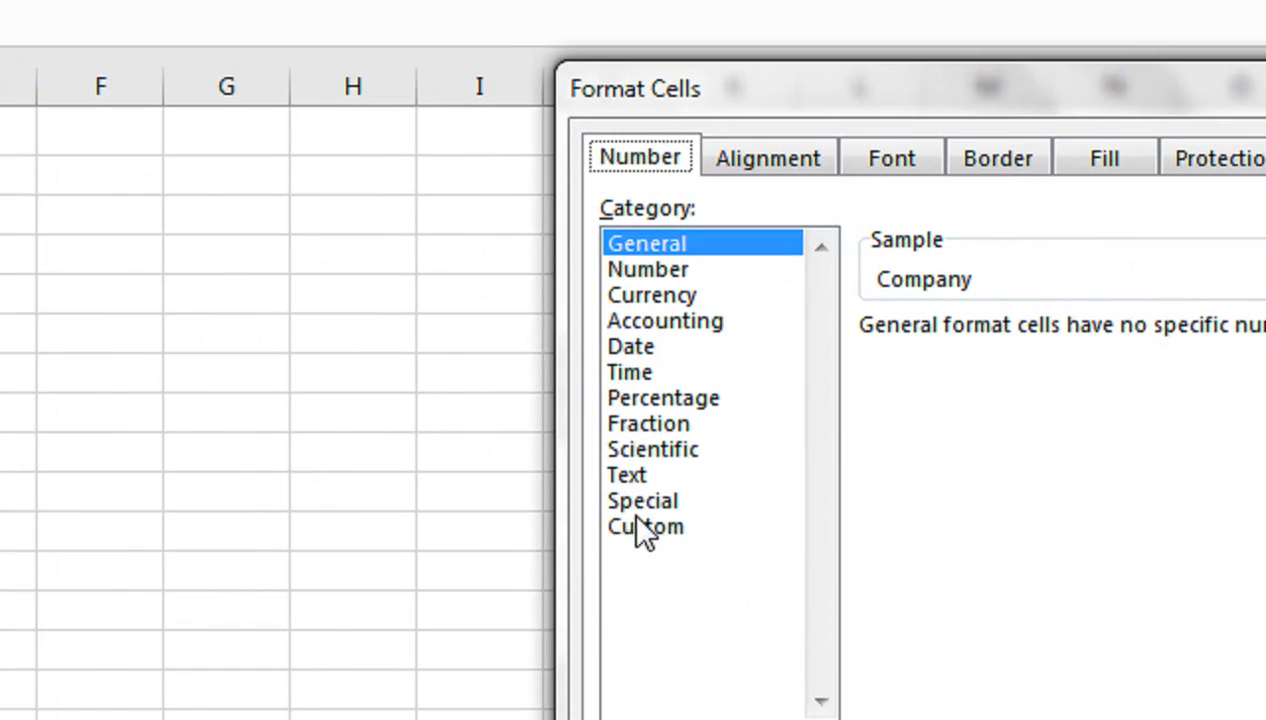
click(718, 430)
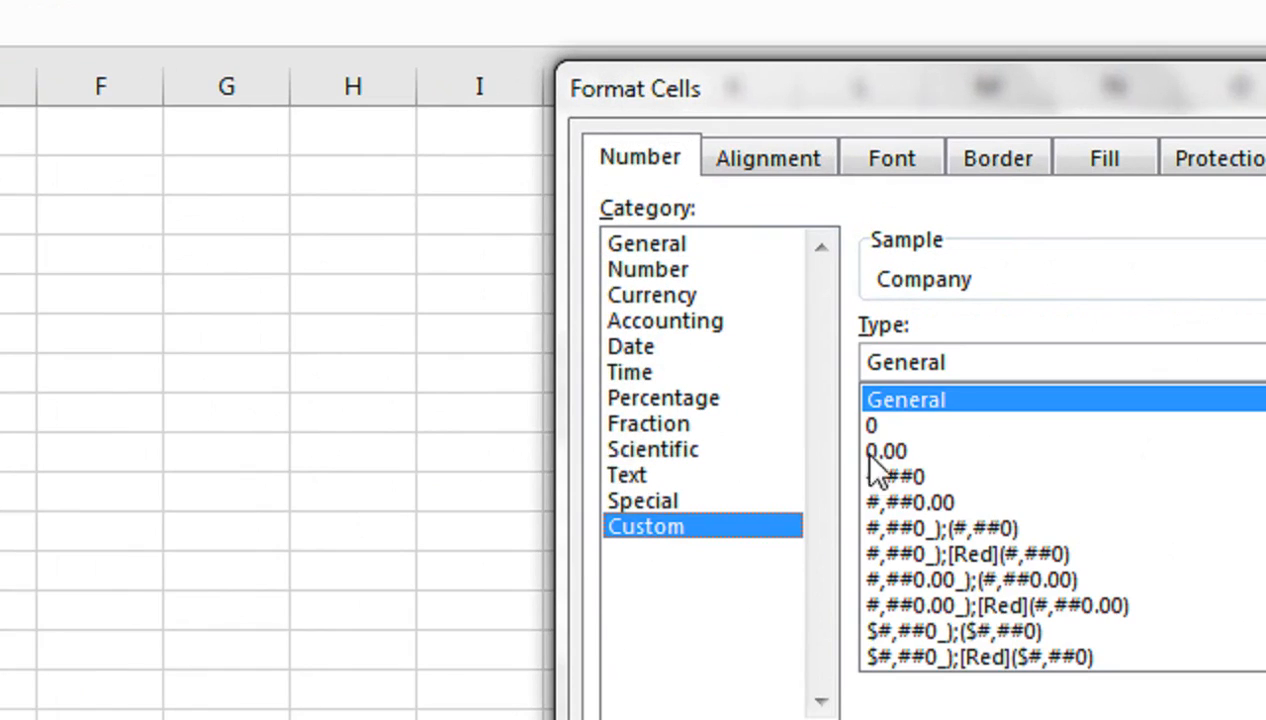
drag(955, 362, 830, 362)
text(0;)
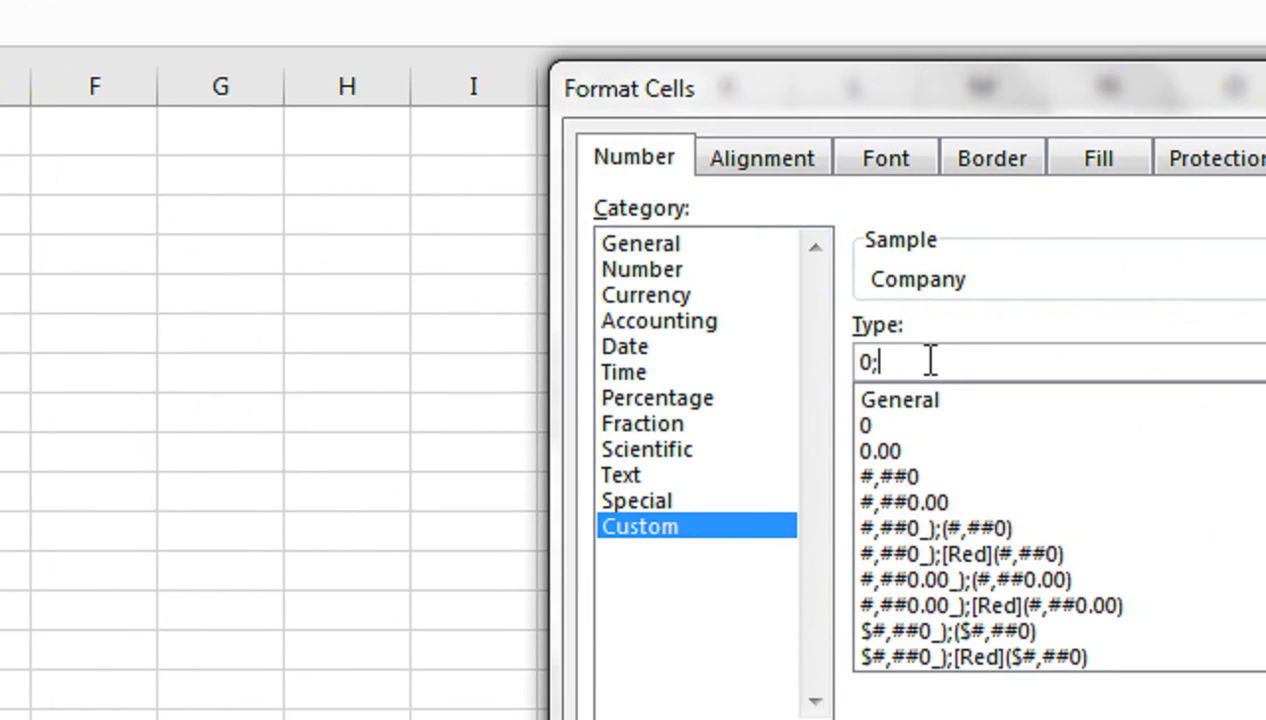
text(-0;;)
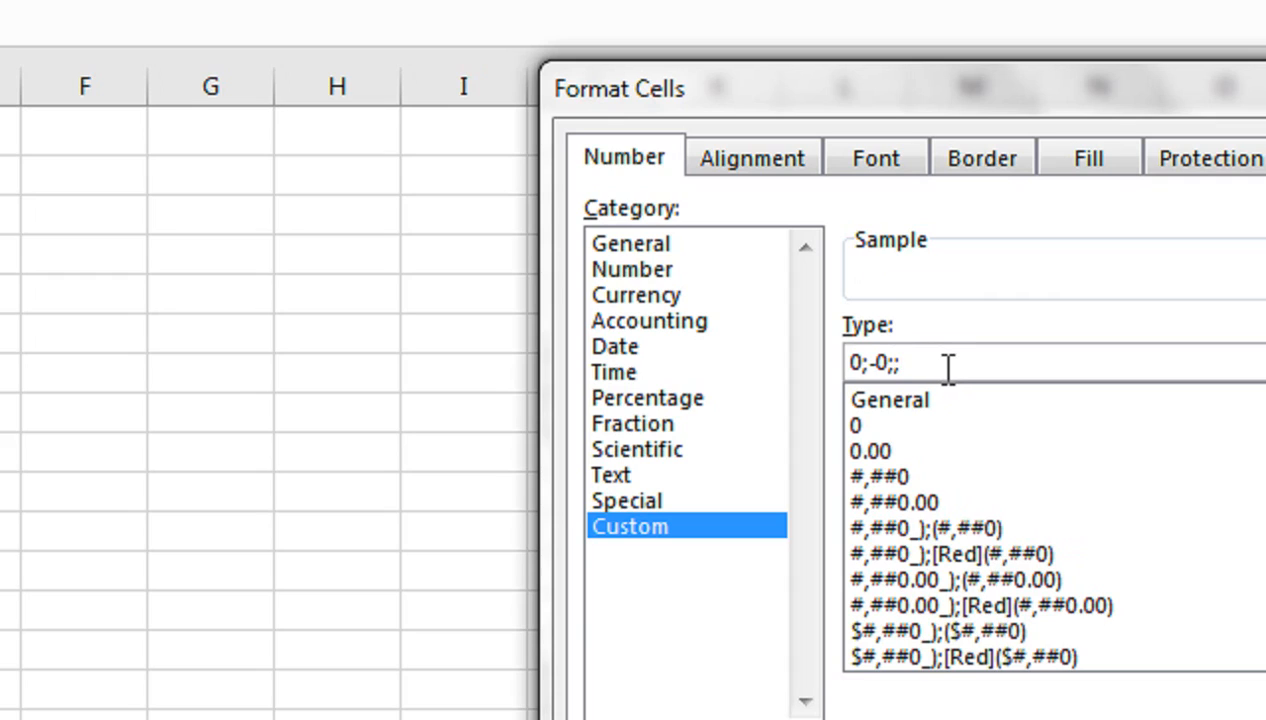
text(@)
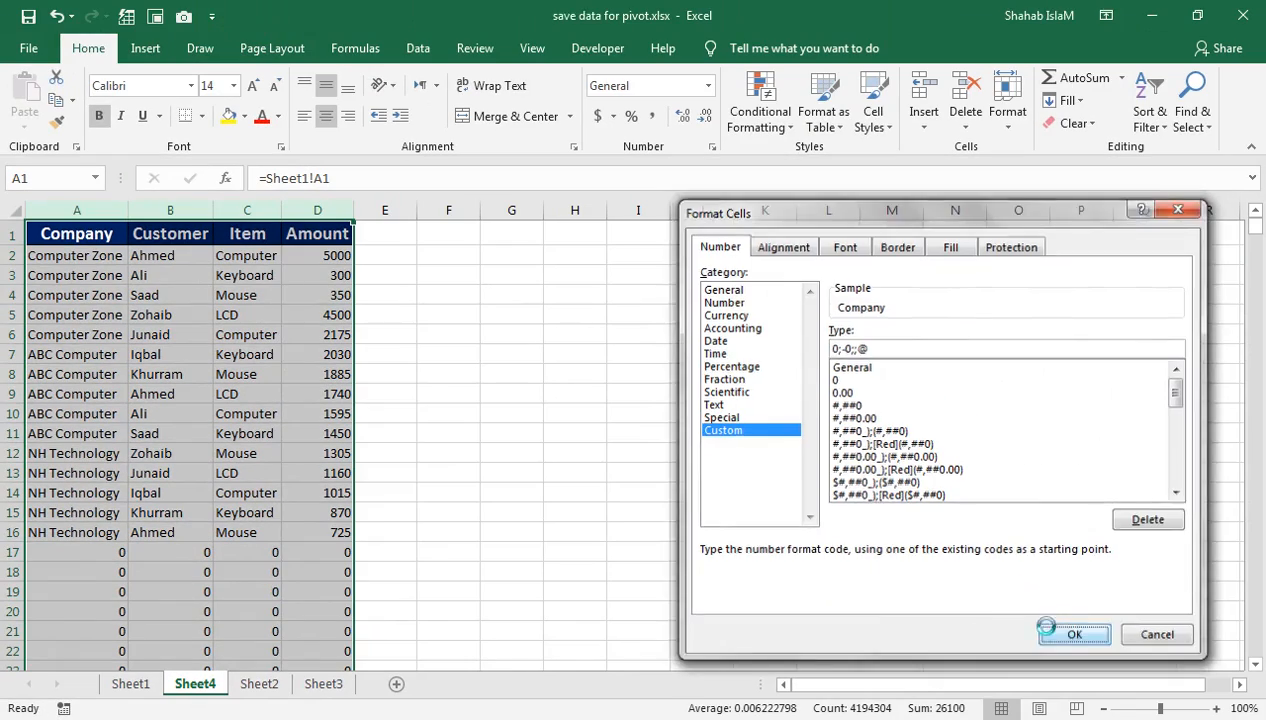
click(1075, 634)
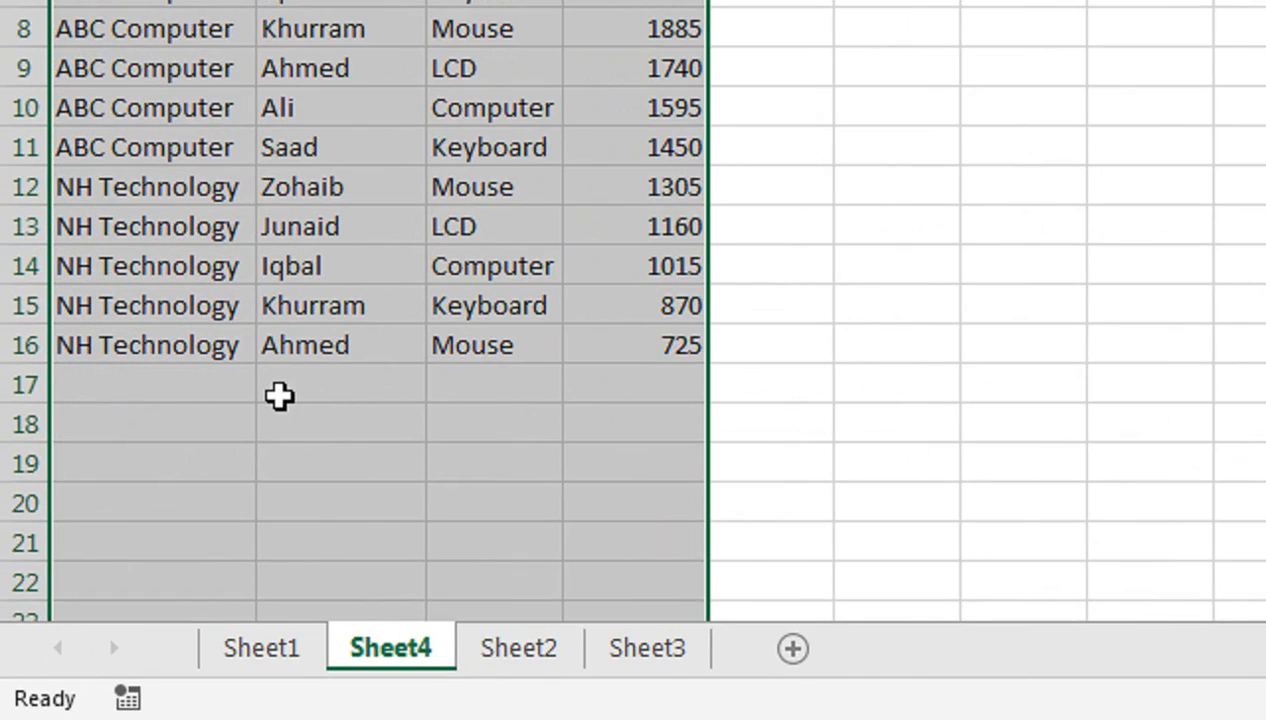
click(212, 396)
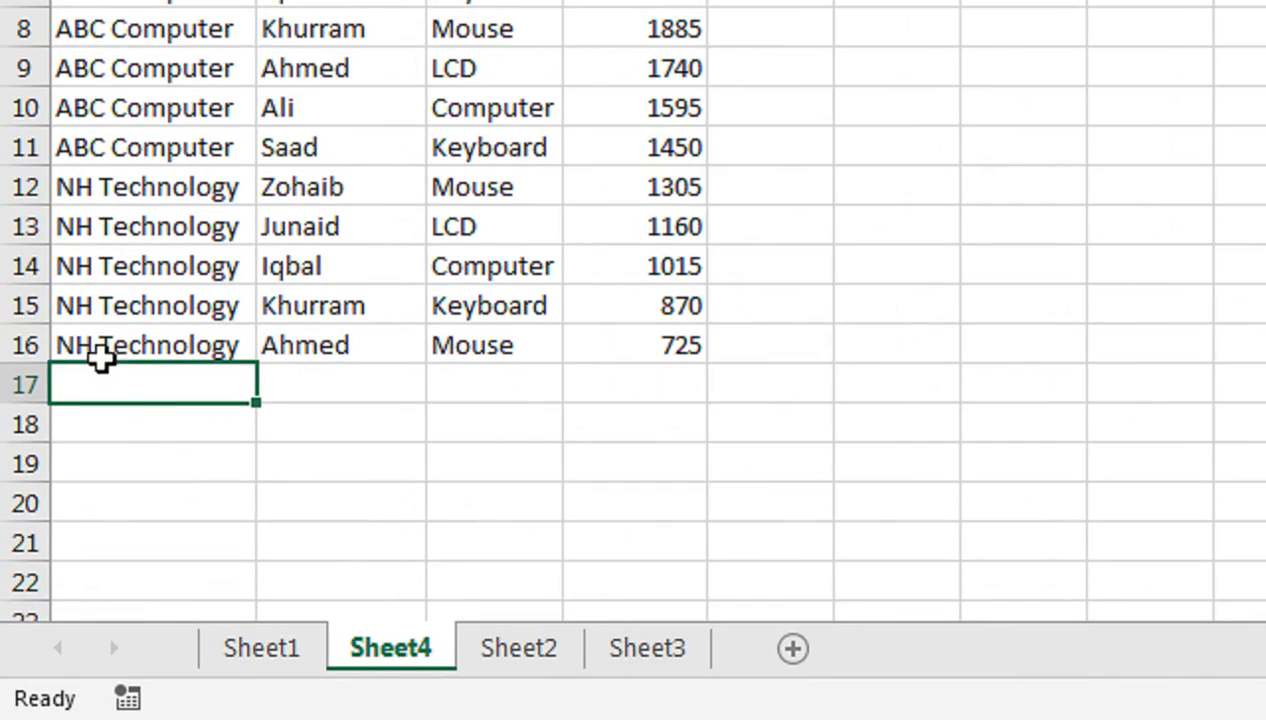
Step: Add a record in row 17 of Sheet1 with ABC Computer, the customer's name, Laptop and 50000, and switch to Sheet4
click(294, 650)
click(216, 422)
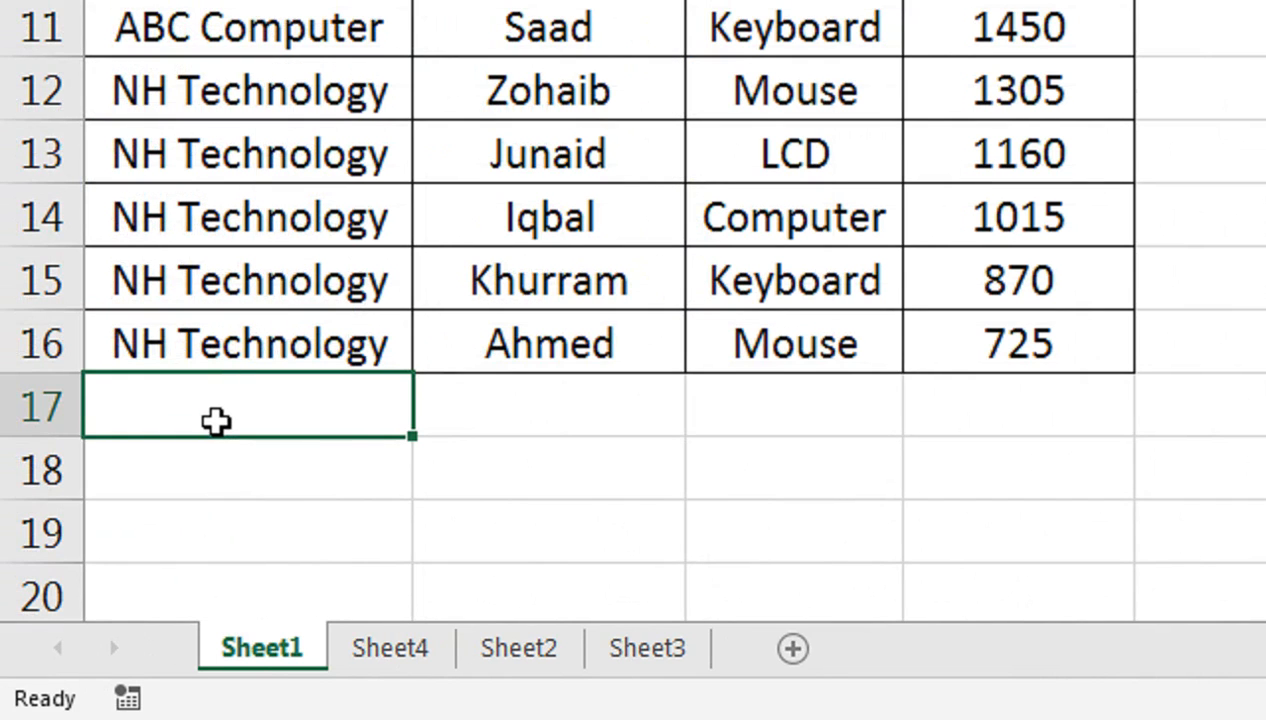
text(ABC)
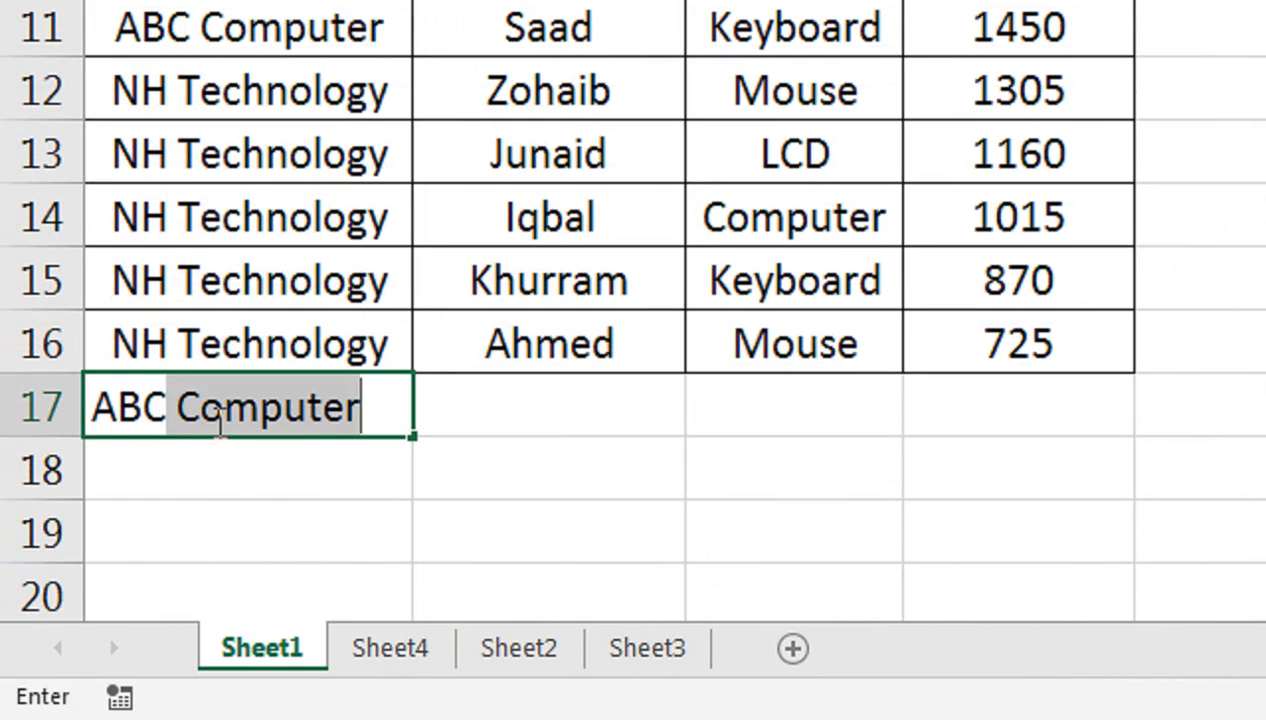
key(Tab)
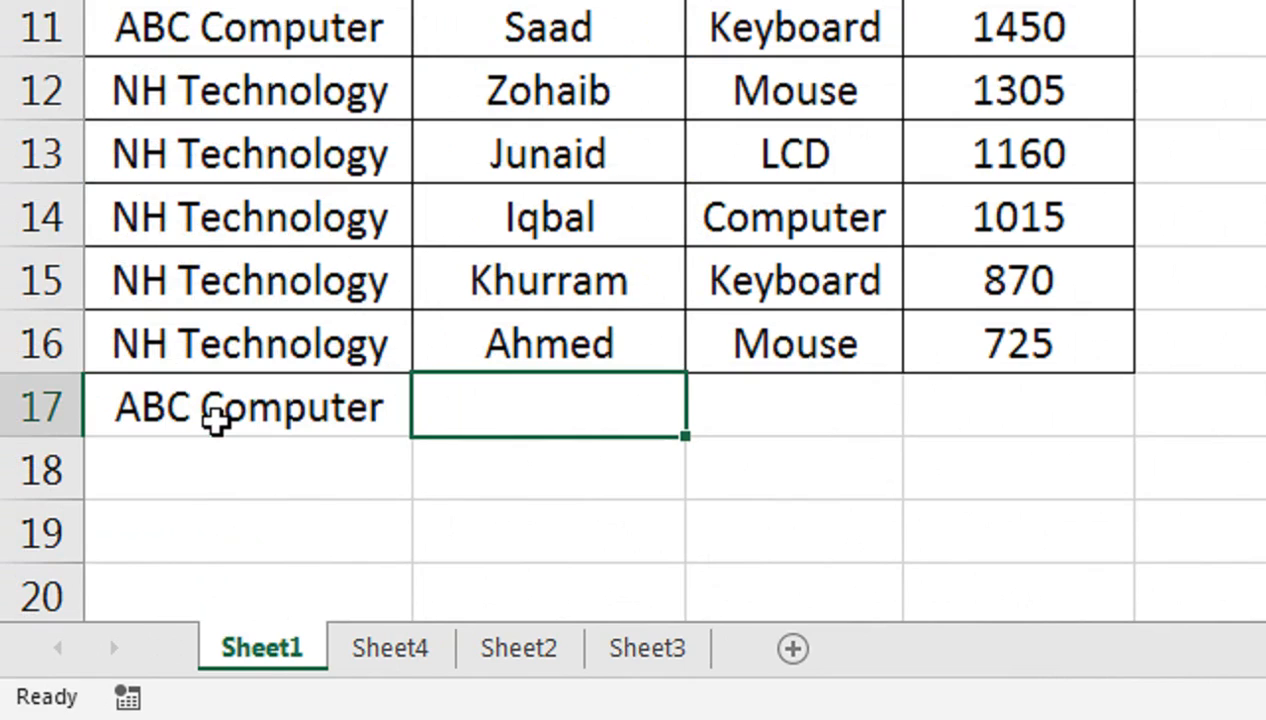
text(wARIS)
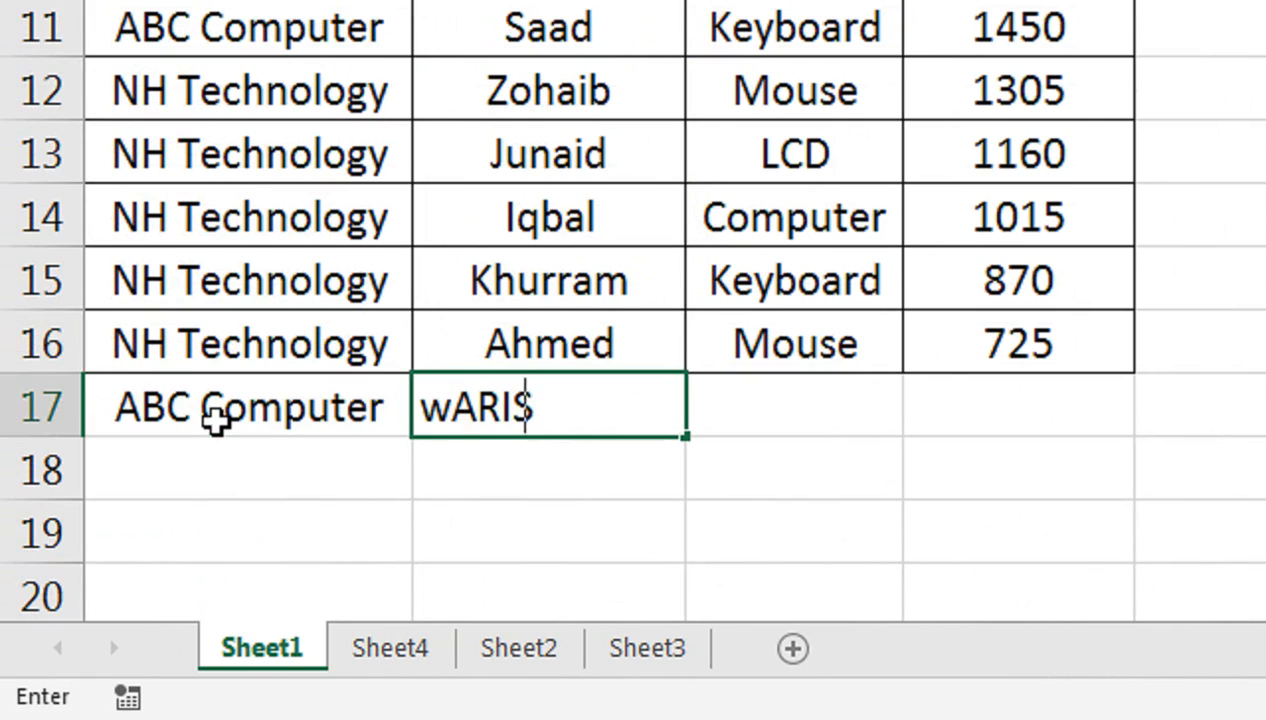
key(Tab)
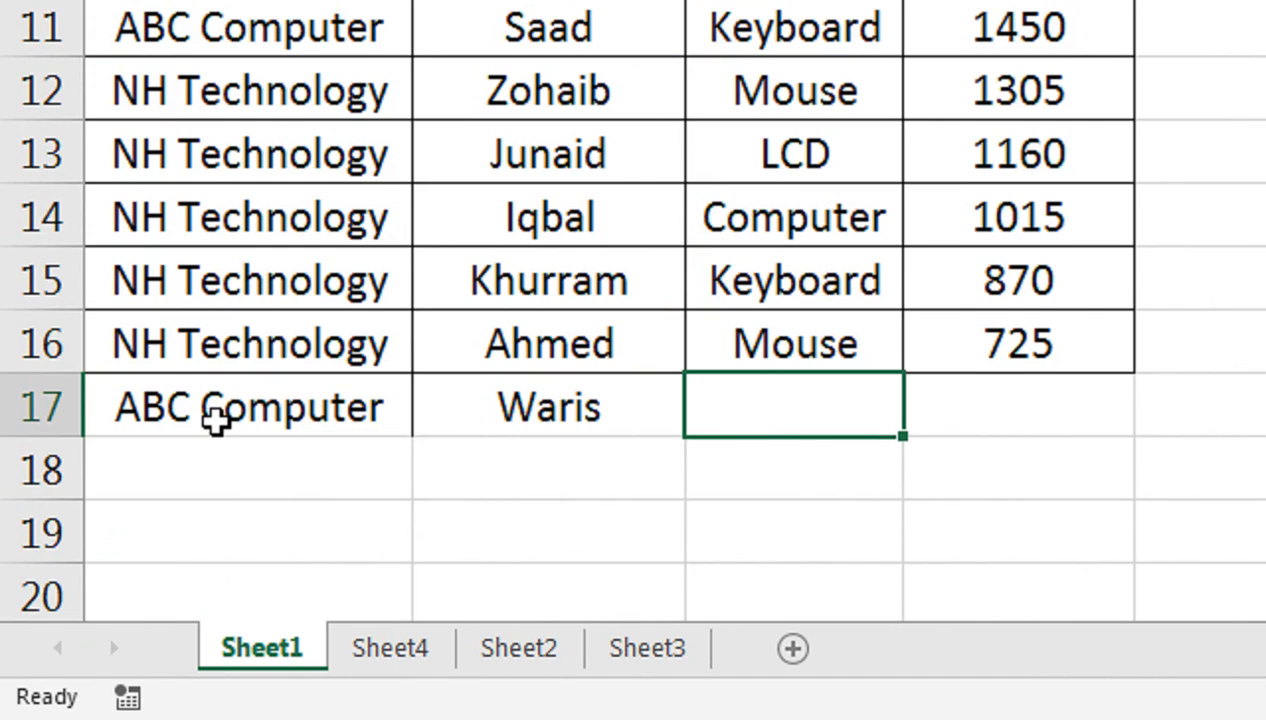
text(Laptop)
key(Tab)
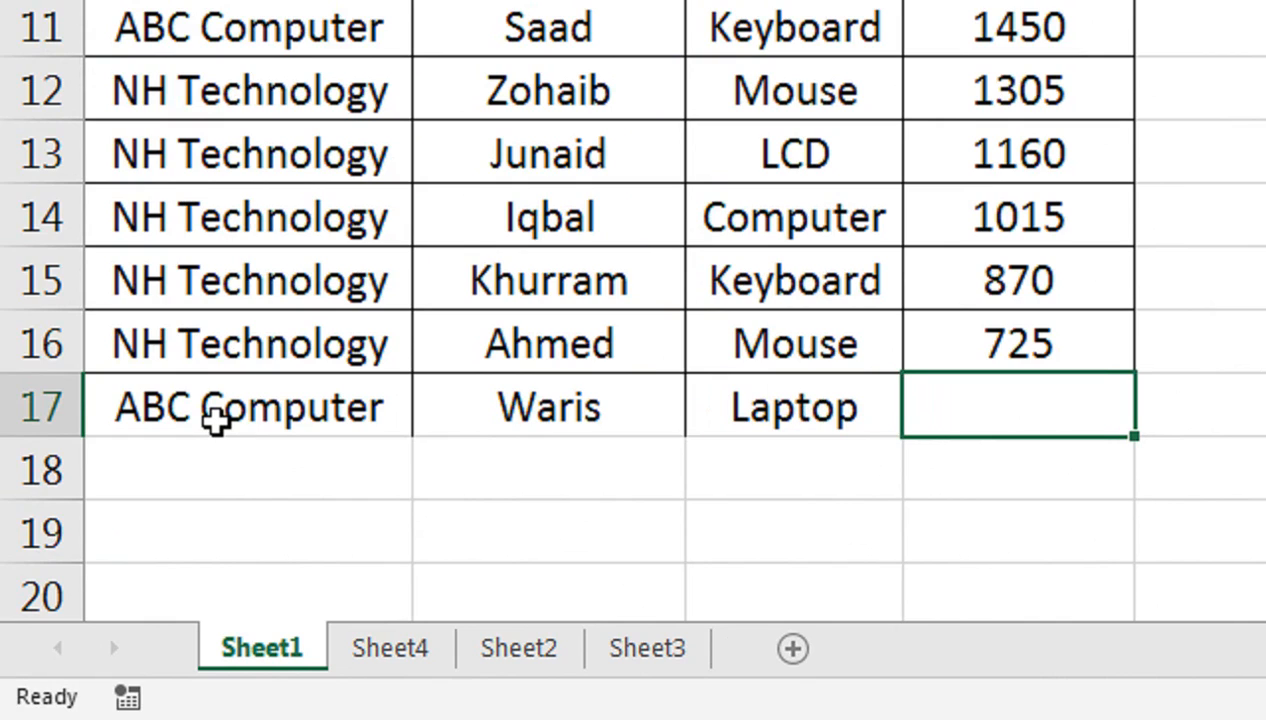
text(50000)
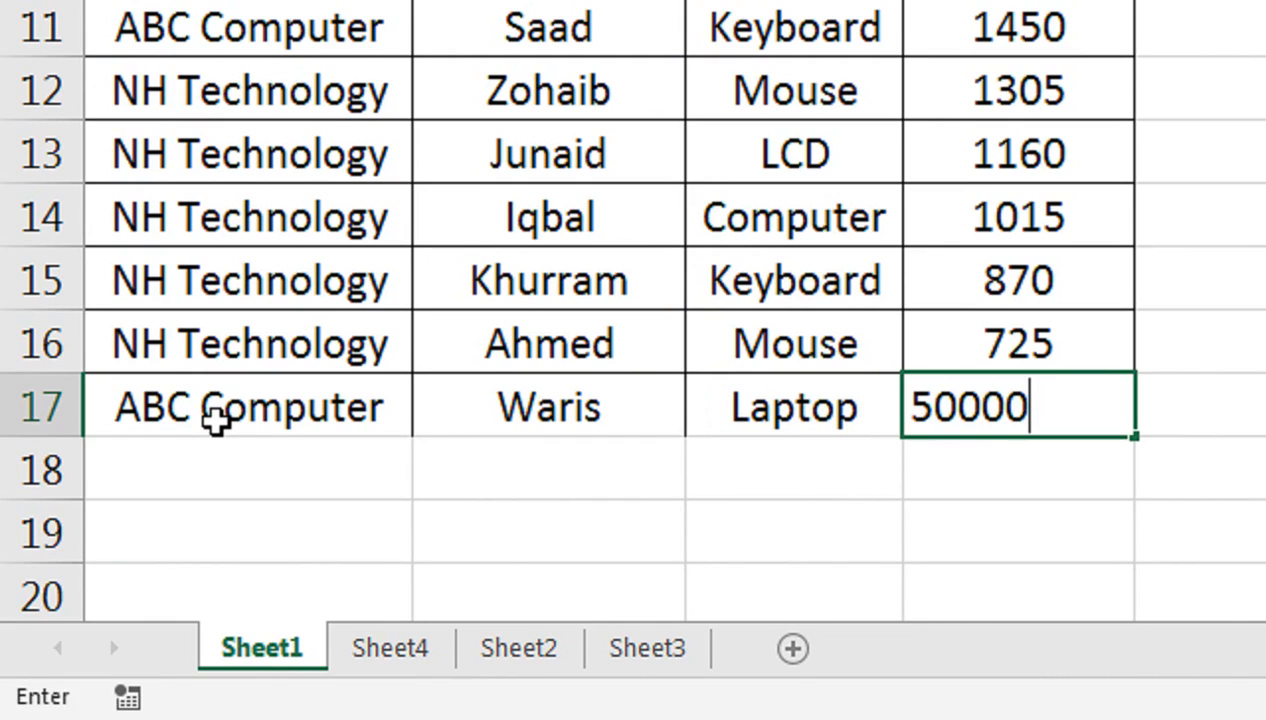
key(Return)
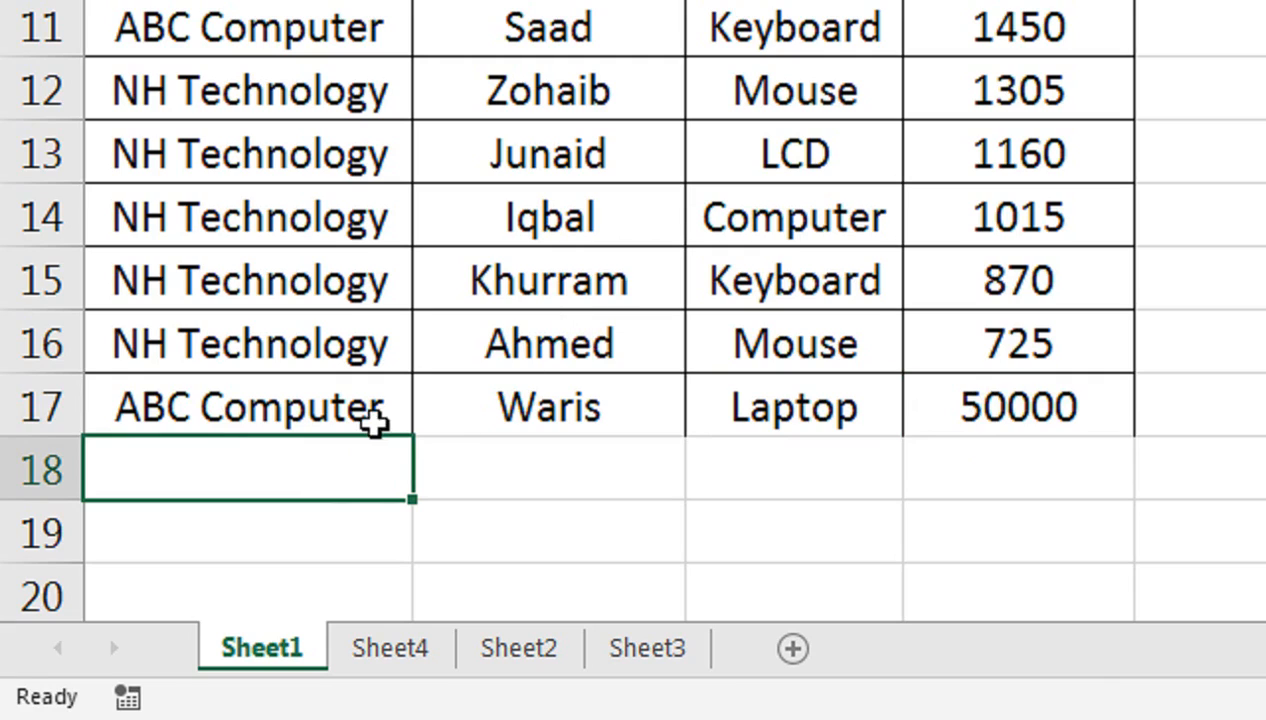
click(368, 650)
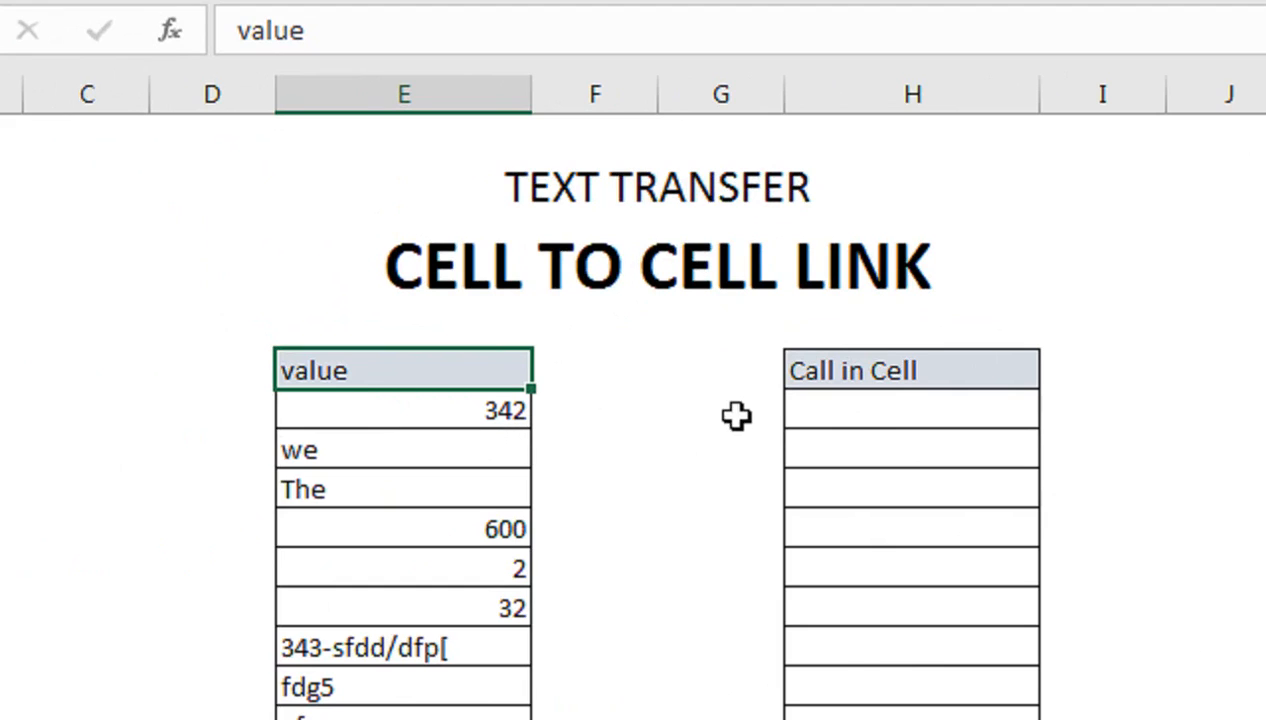
Step: Enter the formula =TEXT(E6,) in the first cell under the Call in Cell header
click(853, 418)
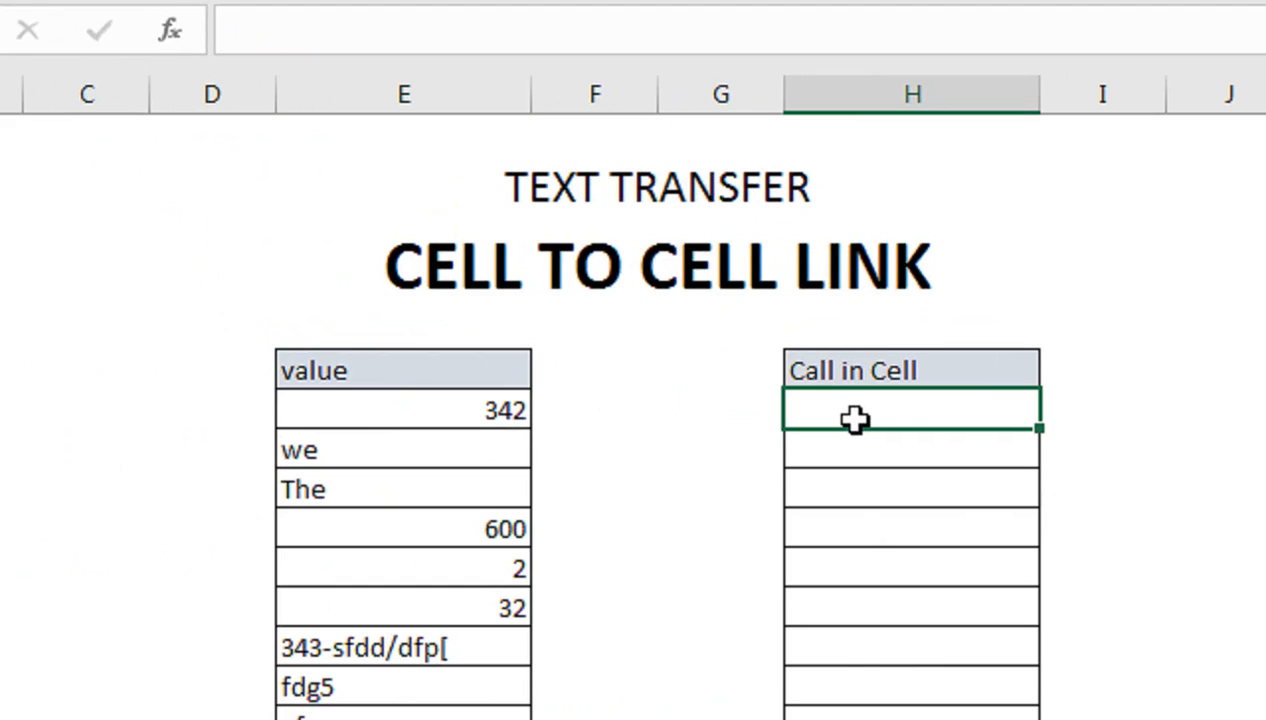
text(=TE)
key(Tab)
key(Left)
key(Left)
key(Left)
text(,)
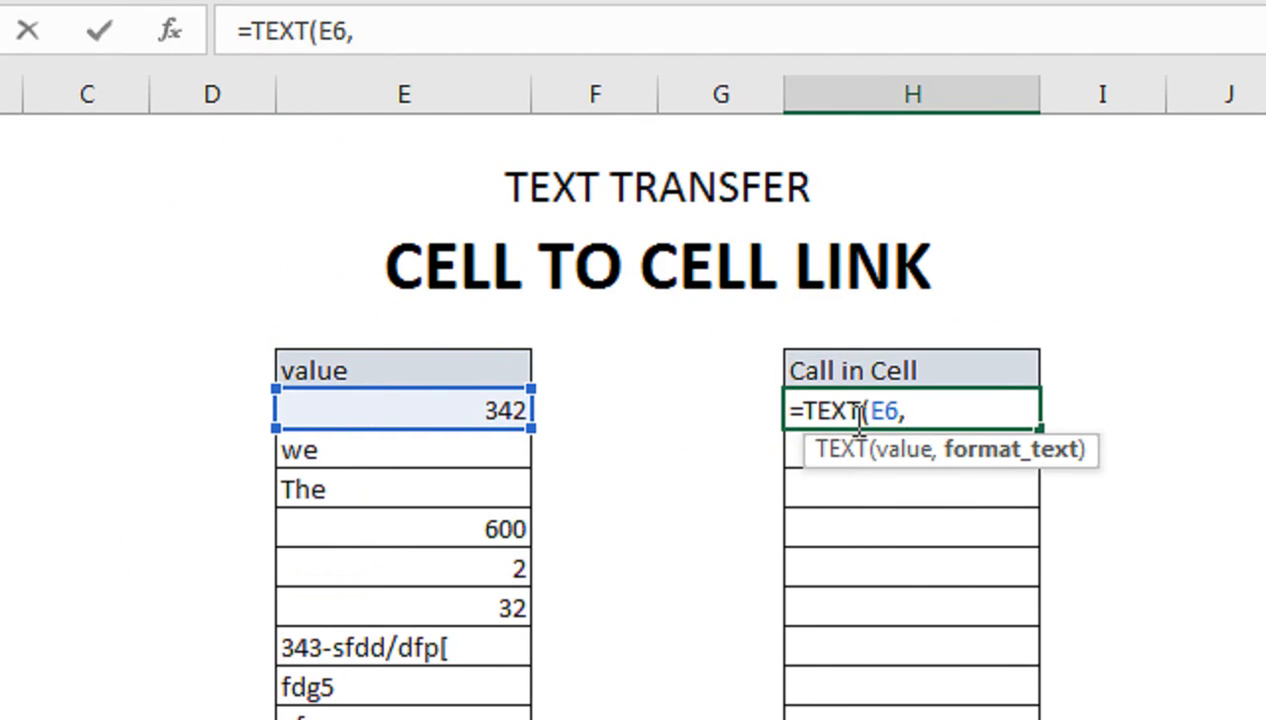
text())
key(Return)
Step: Fill the TEXT formula down the Call in Cell column to the table's last row
click(999, 403)
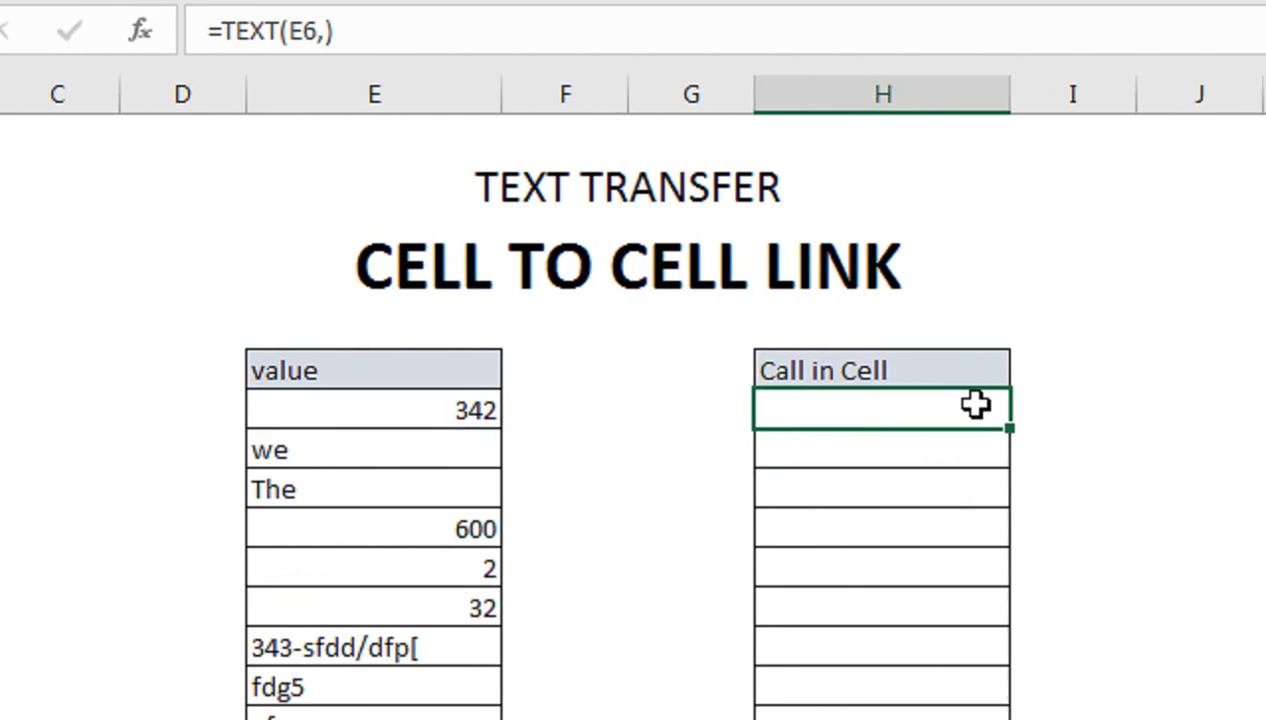
drag(1012, 427, 969, 719)
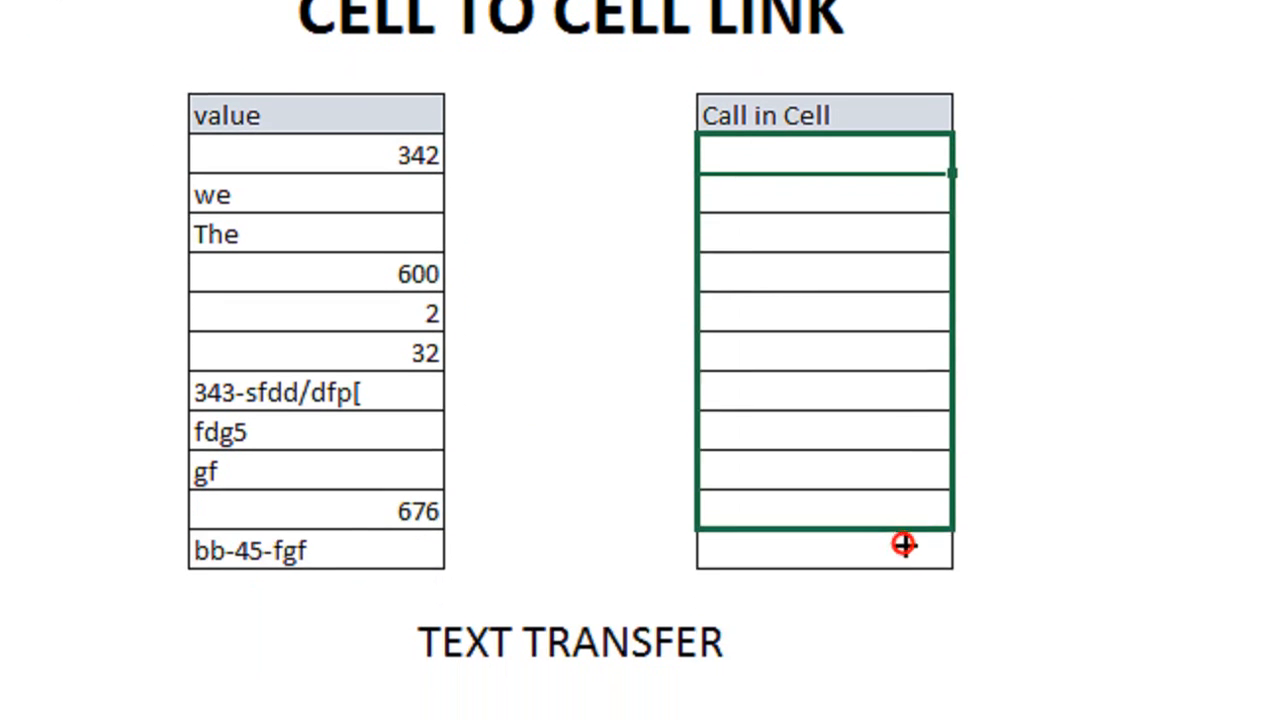
drag(903, 544, 904, 550)
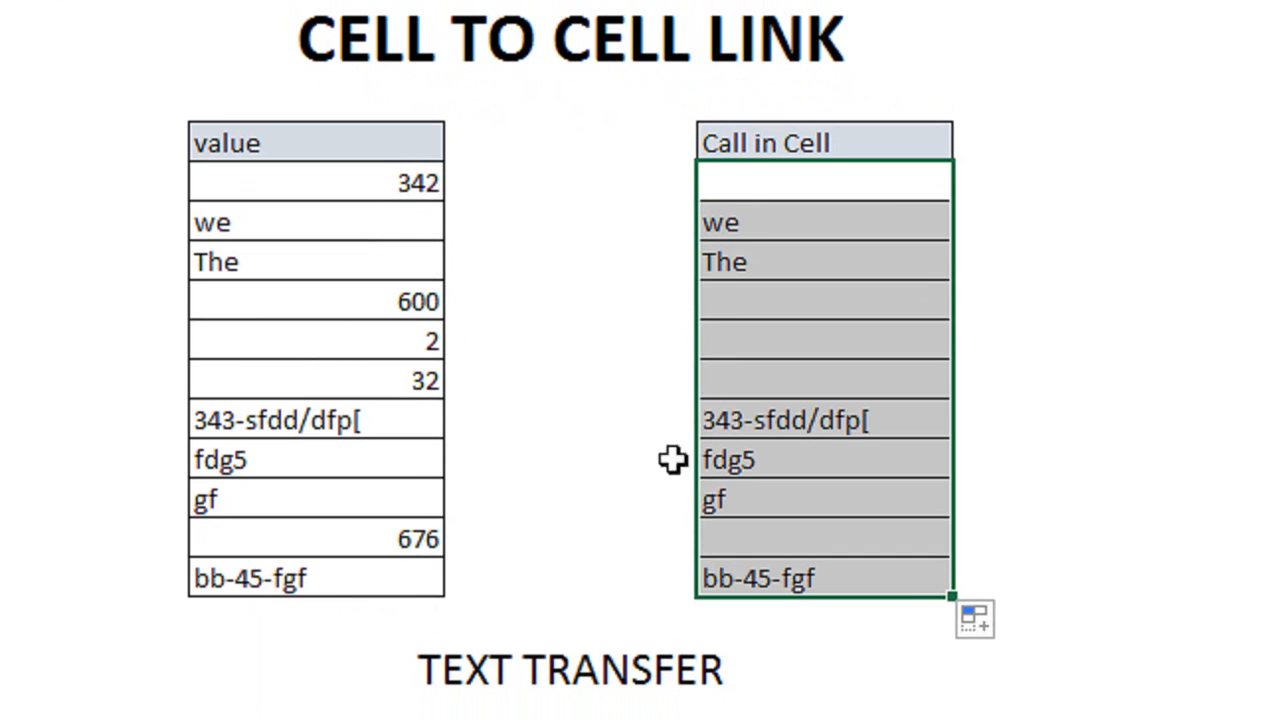
Step: Replace the first entry in the value column with ACCOUNTING
click(328, 172)
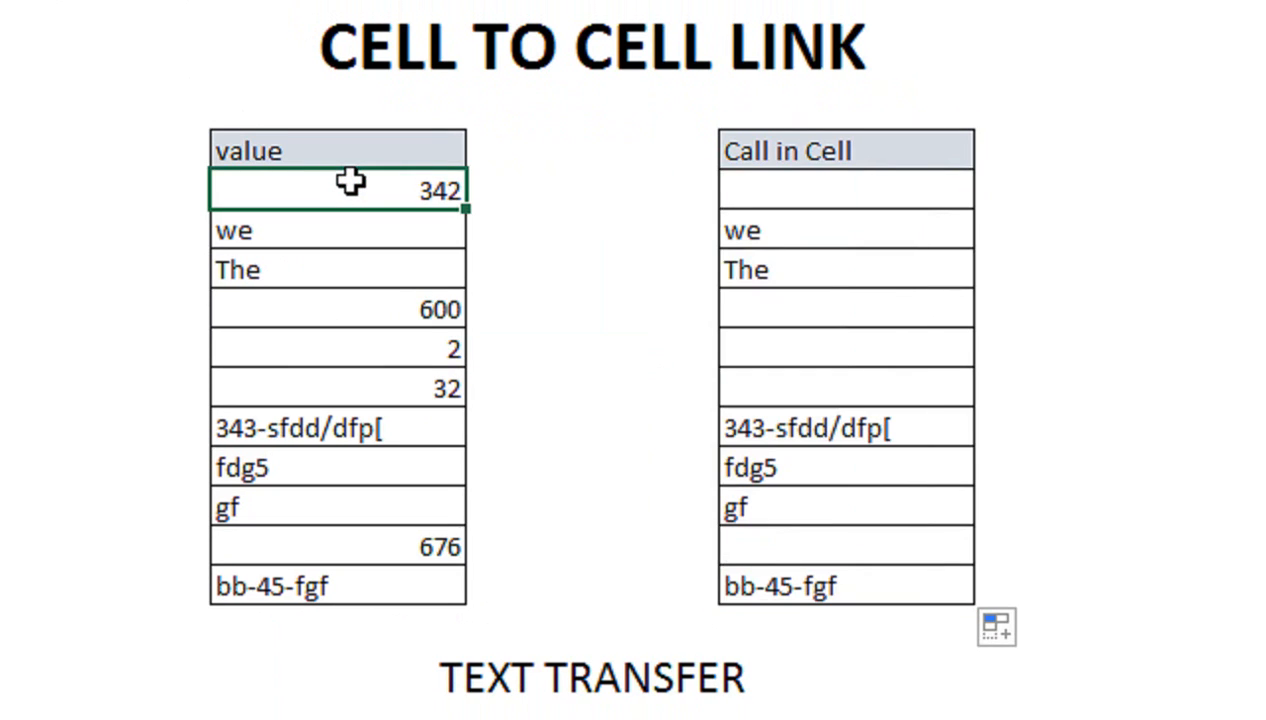
text(ACCOUNTING)
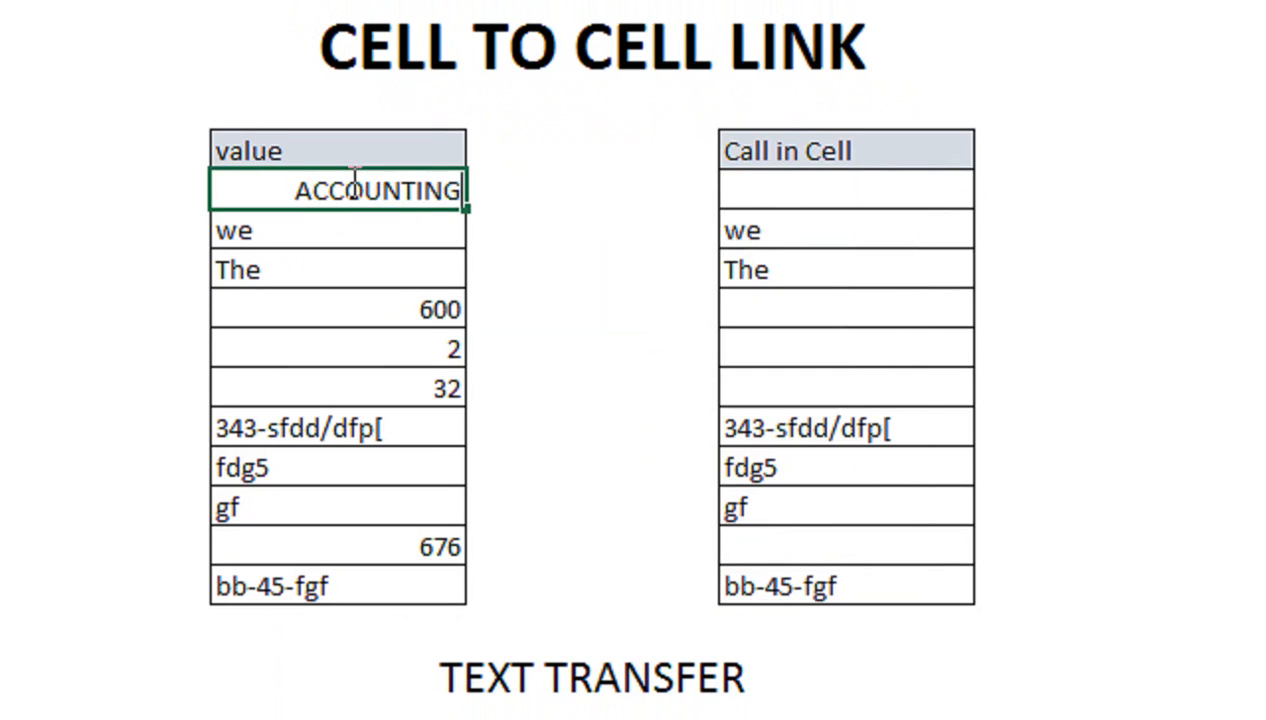
key(Return)
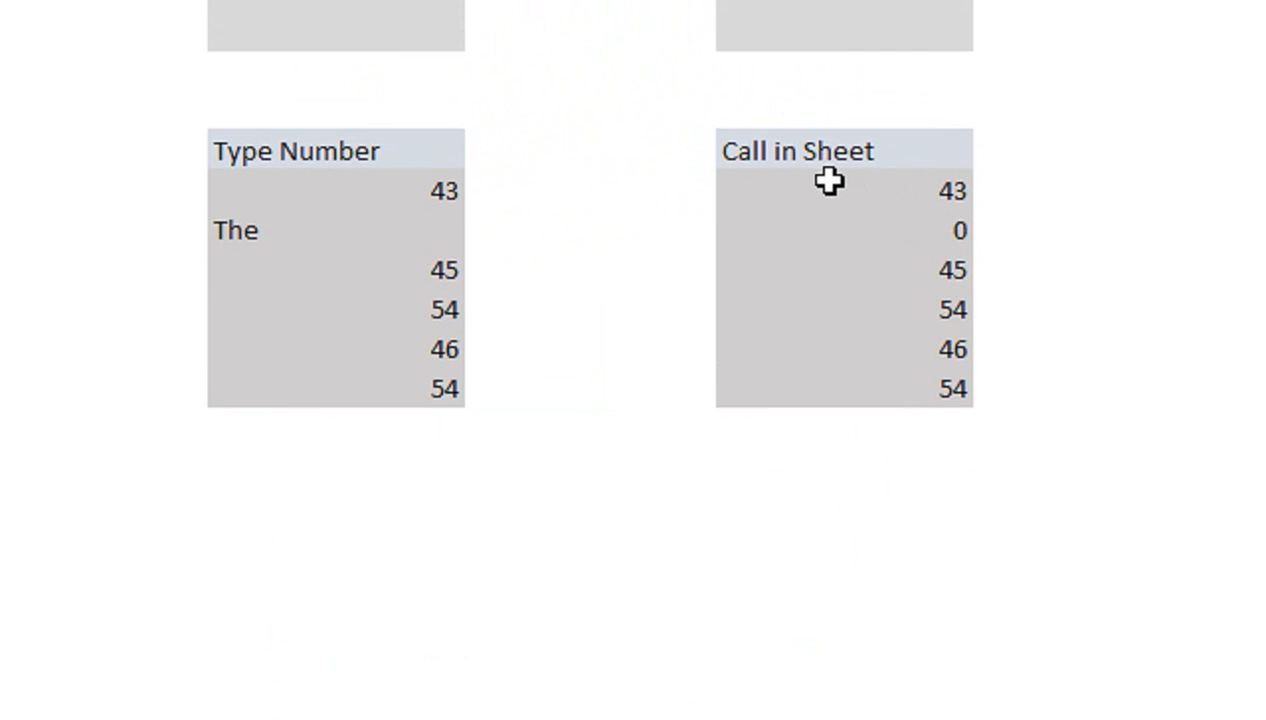
Step: Inspect the formula in the first cell under Call in Sheet beside the Type Number list
click(829, 181)
double_click(829, 181)
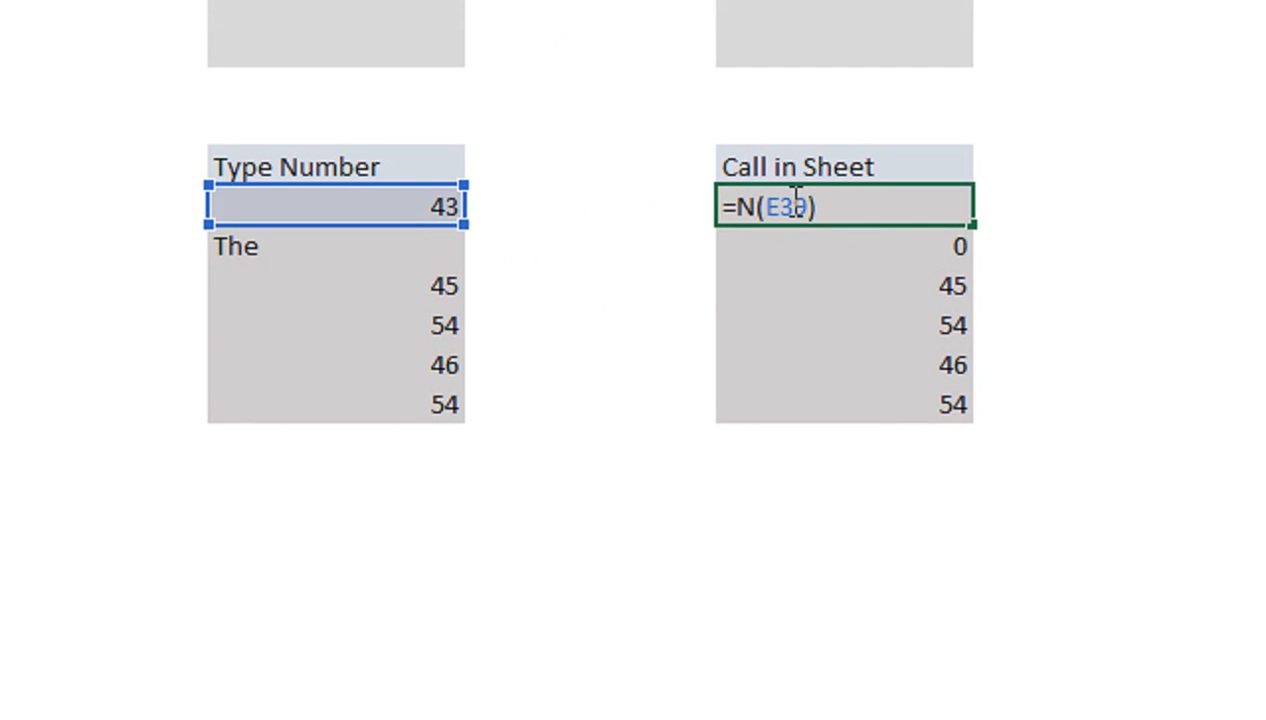
key(Return)
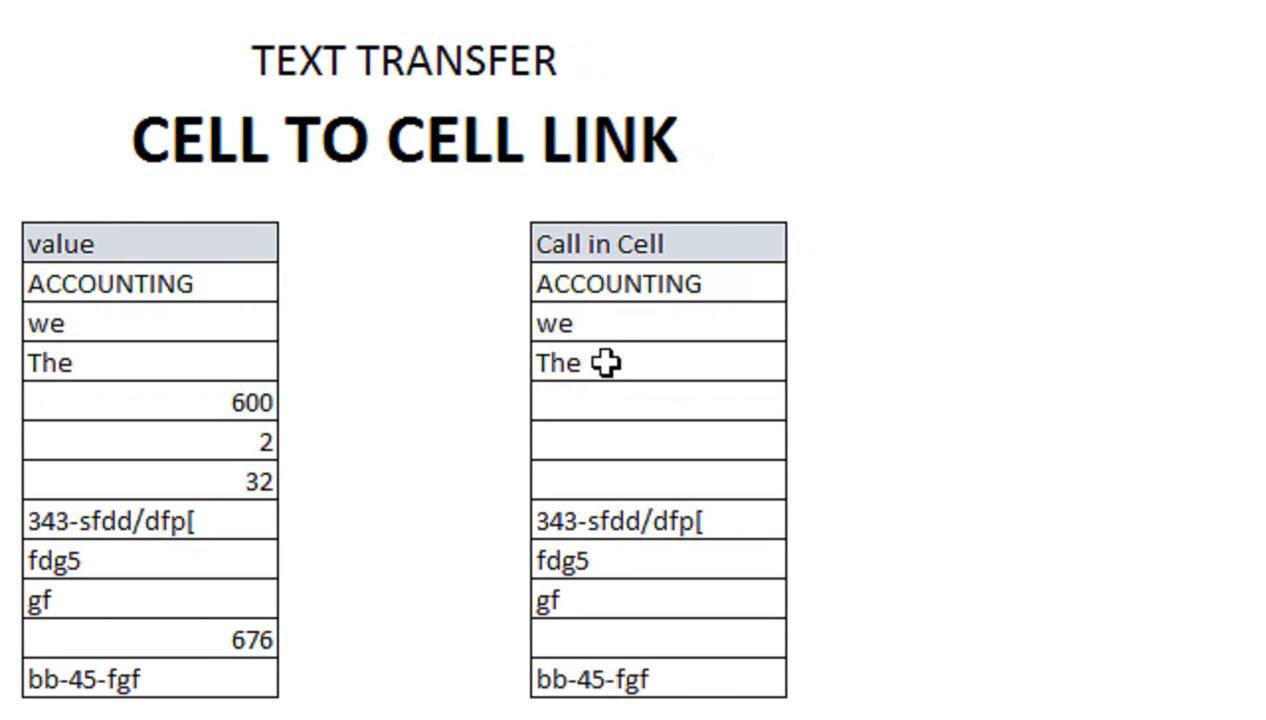
Step: Copy the Call in Cell table with its header into column K and widen the column to fit the entries
drag(660, 228, 643, 679)
key(ctrl+c)
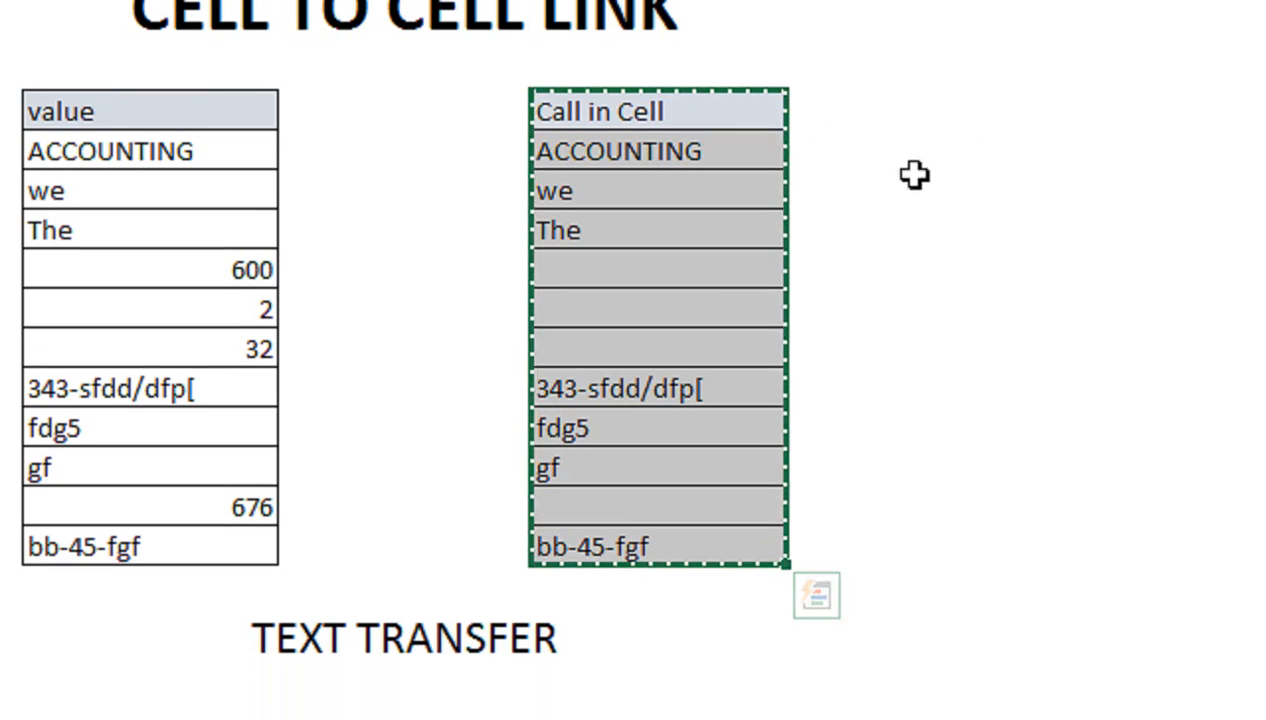
click(978, 102)
click(1046, 183)
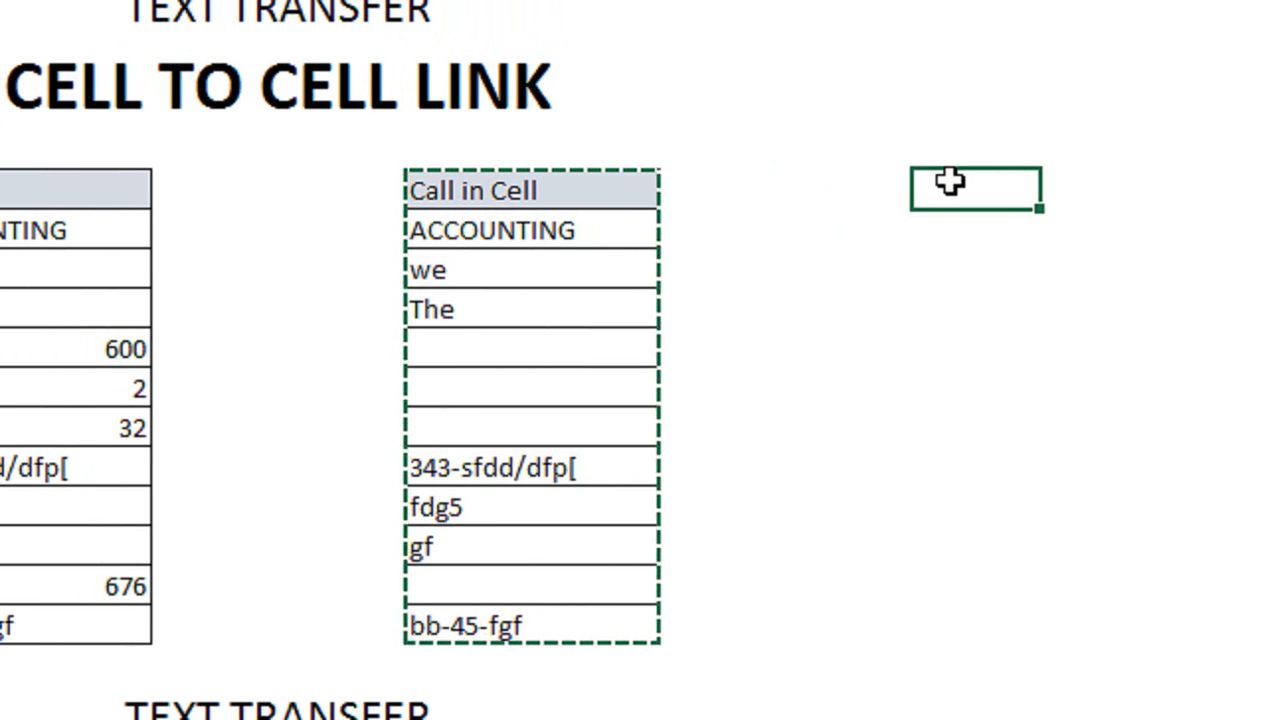
key(ctrl+v)
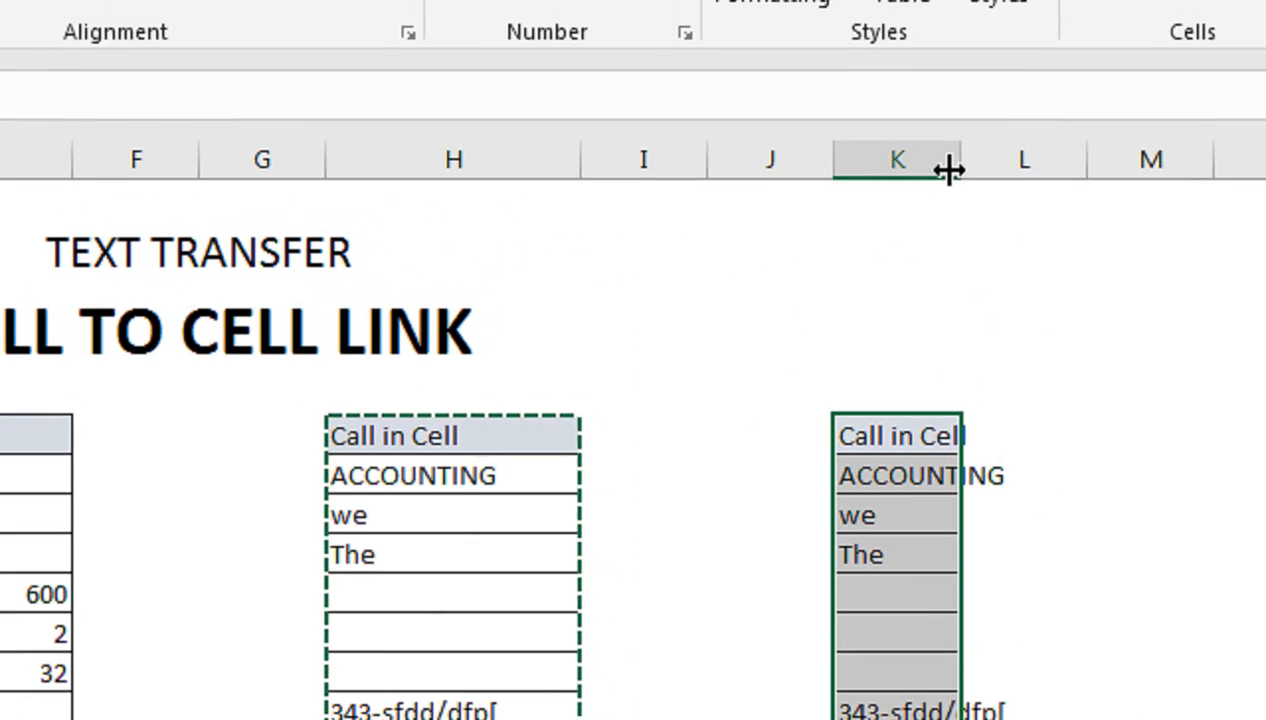
double_click(949, 178)
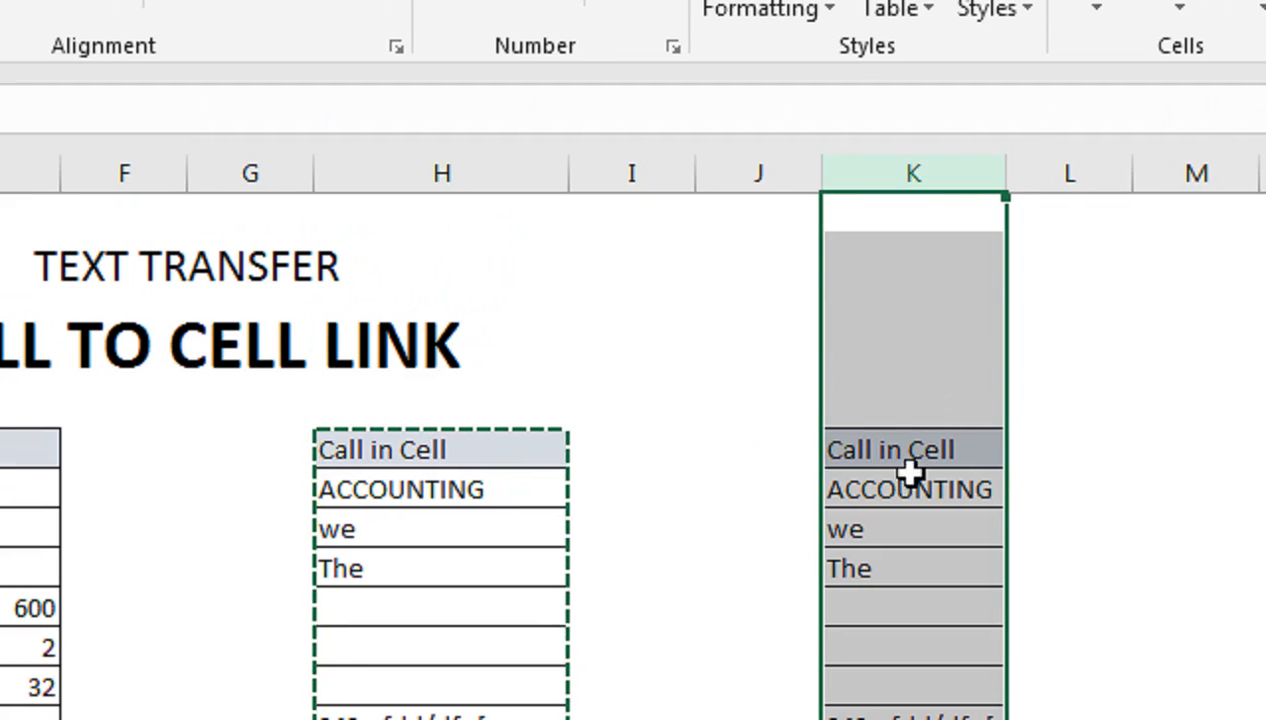
click(910, 482)
drag(1006, 173, 1054, 168)
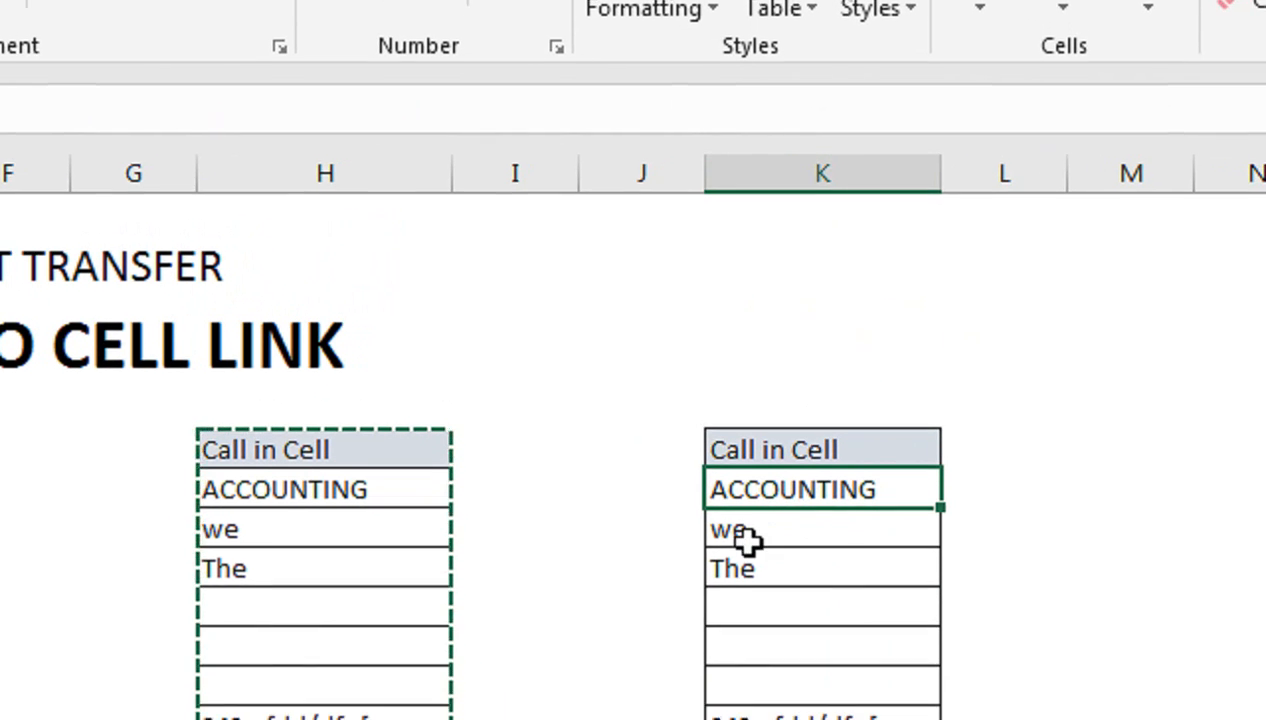
text(=)
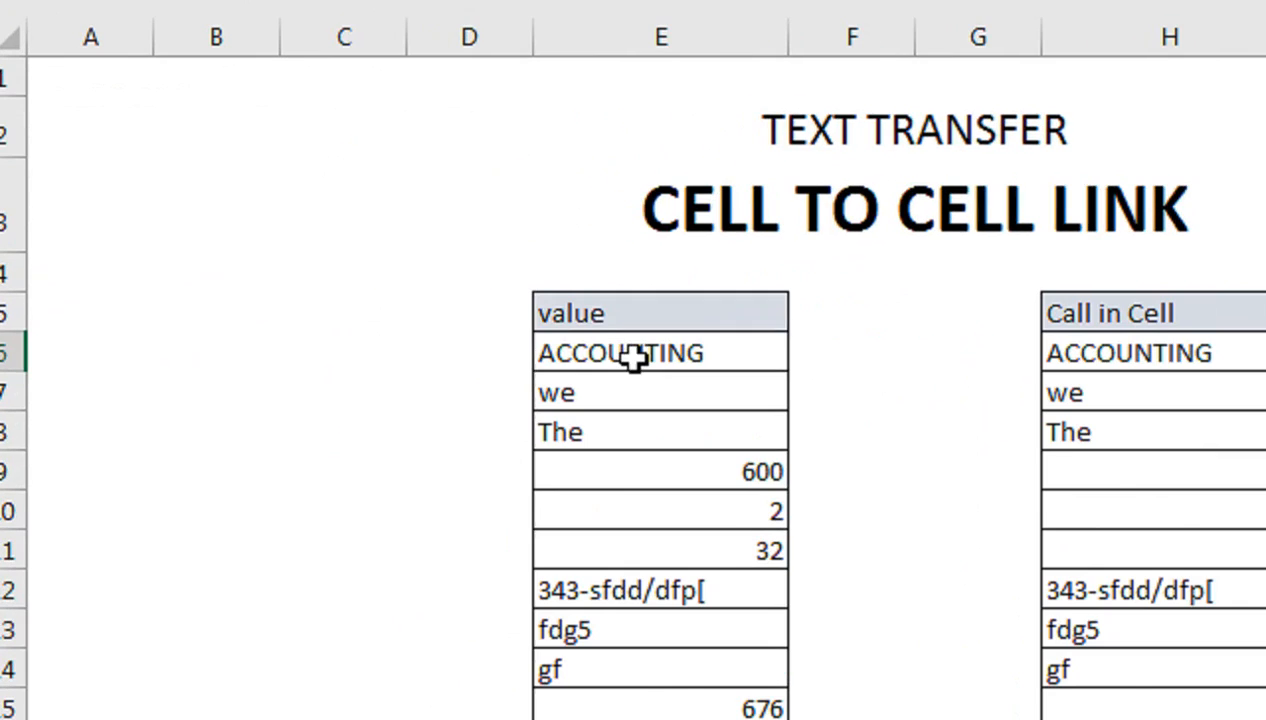
click(634, 360)
key(Return)
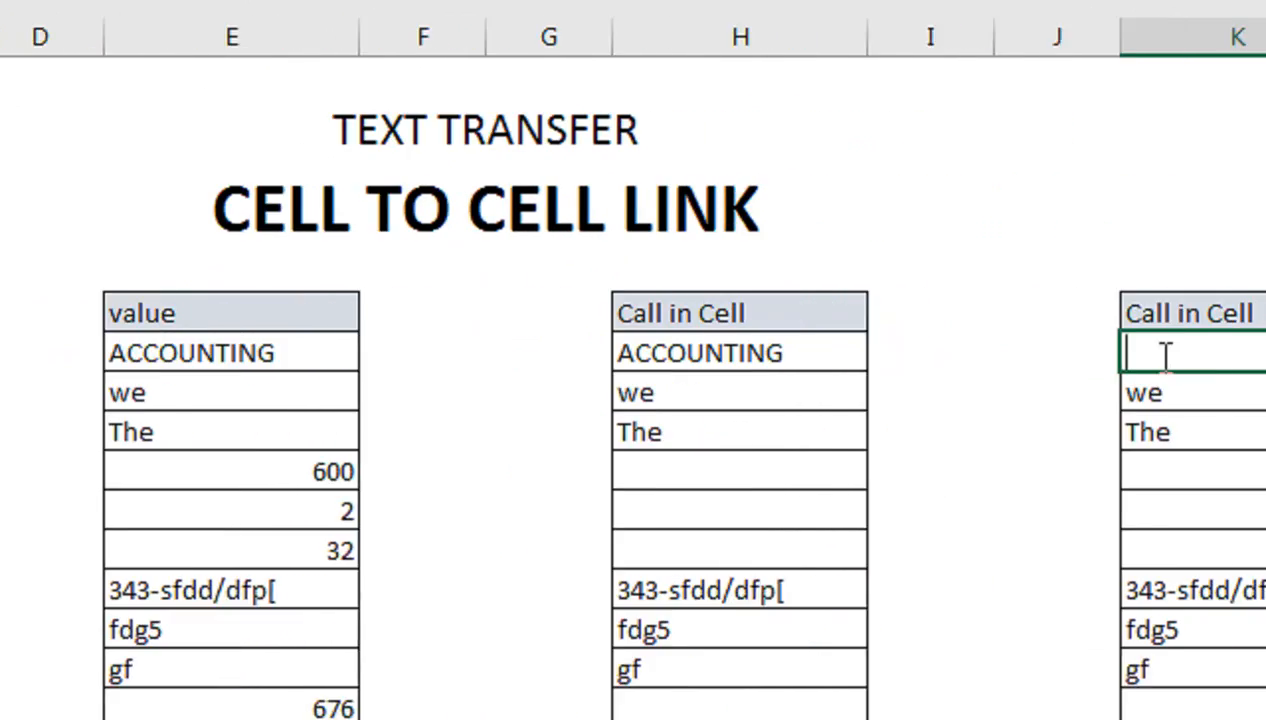
key(Escape)
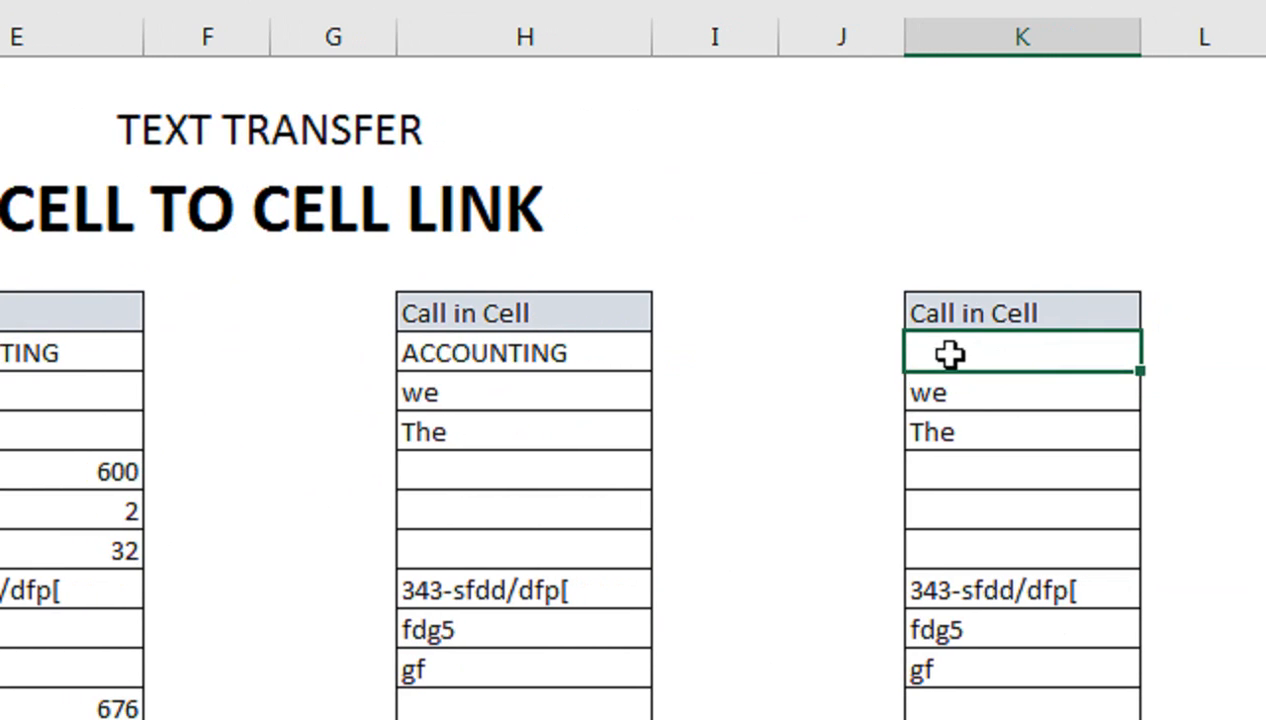
Step: Clear the copied entries below the header in column K
key(shift+Down)
key(ctrl+shift+Down)
key(Delete)
Step: Enter the direct link =E6 in the first cell under the column K header and fill it down the table
click(950, 354)
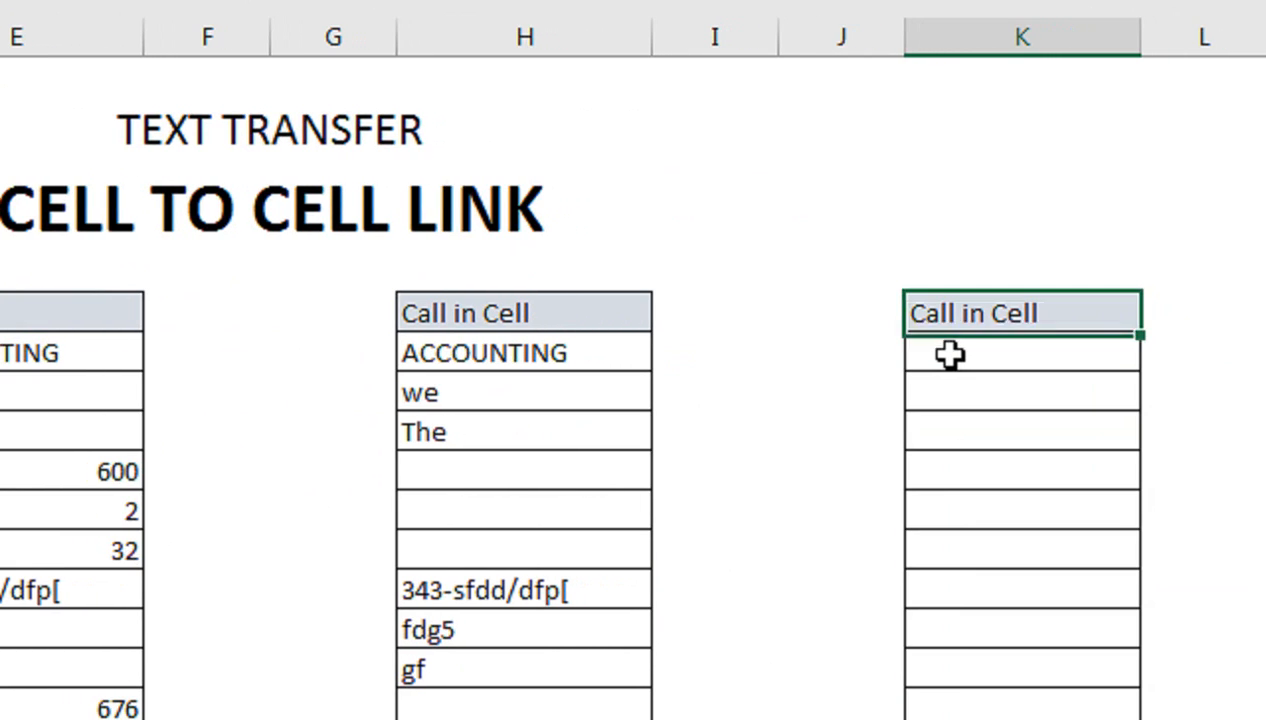
text(=)
key(Left)
key(Left)
key(Left)
key(Left)
key(Left)
key(Left)
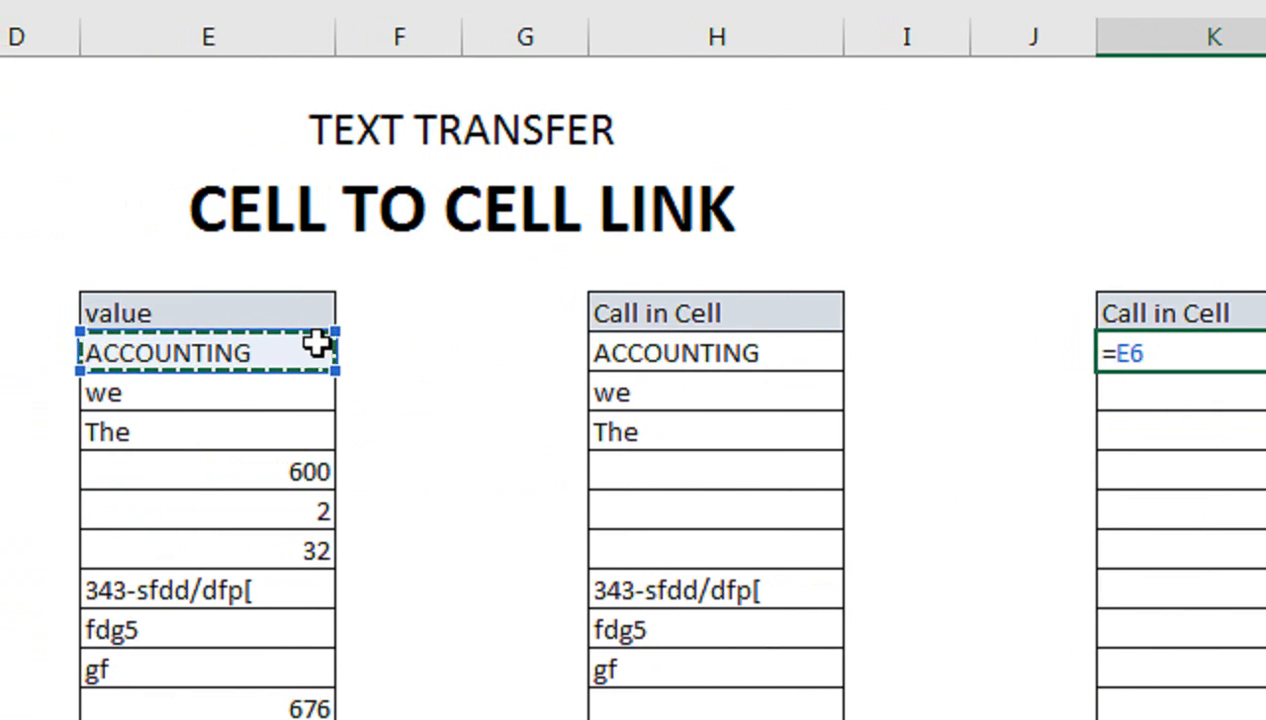
key(Return)
click(1060, 362)
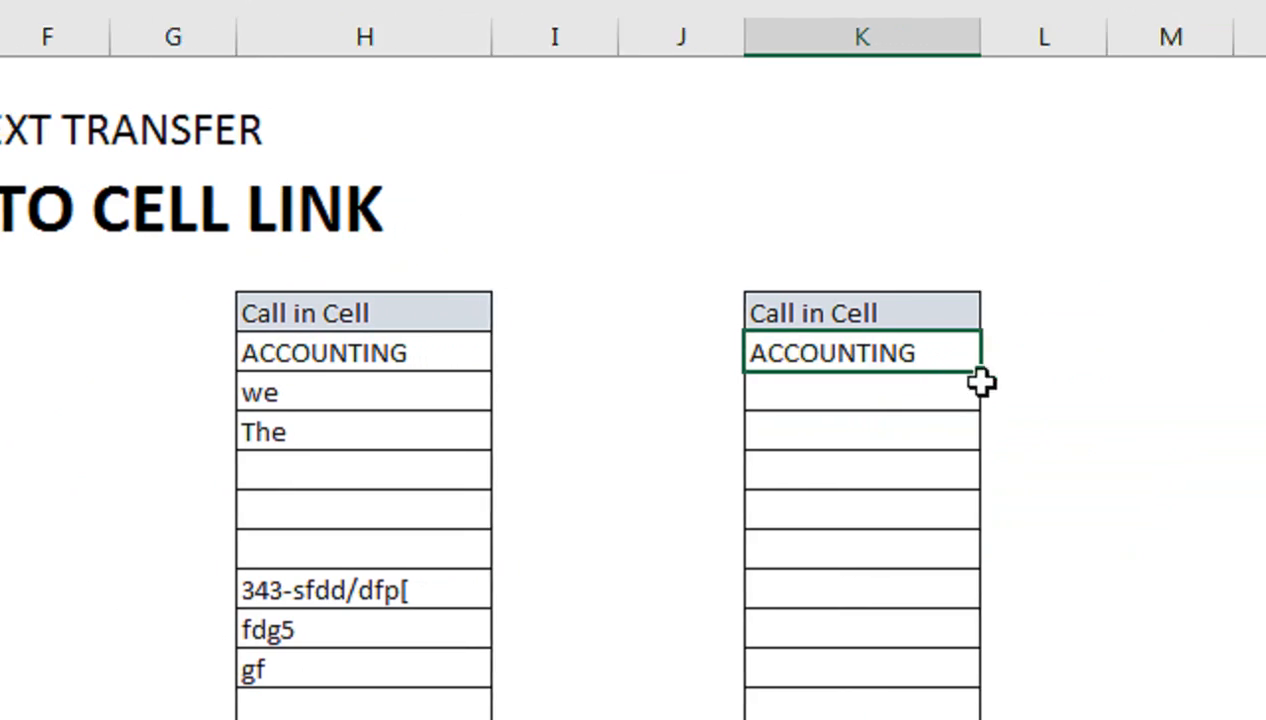
drag(946, 372, 945, 550)
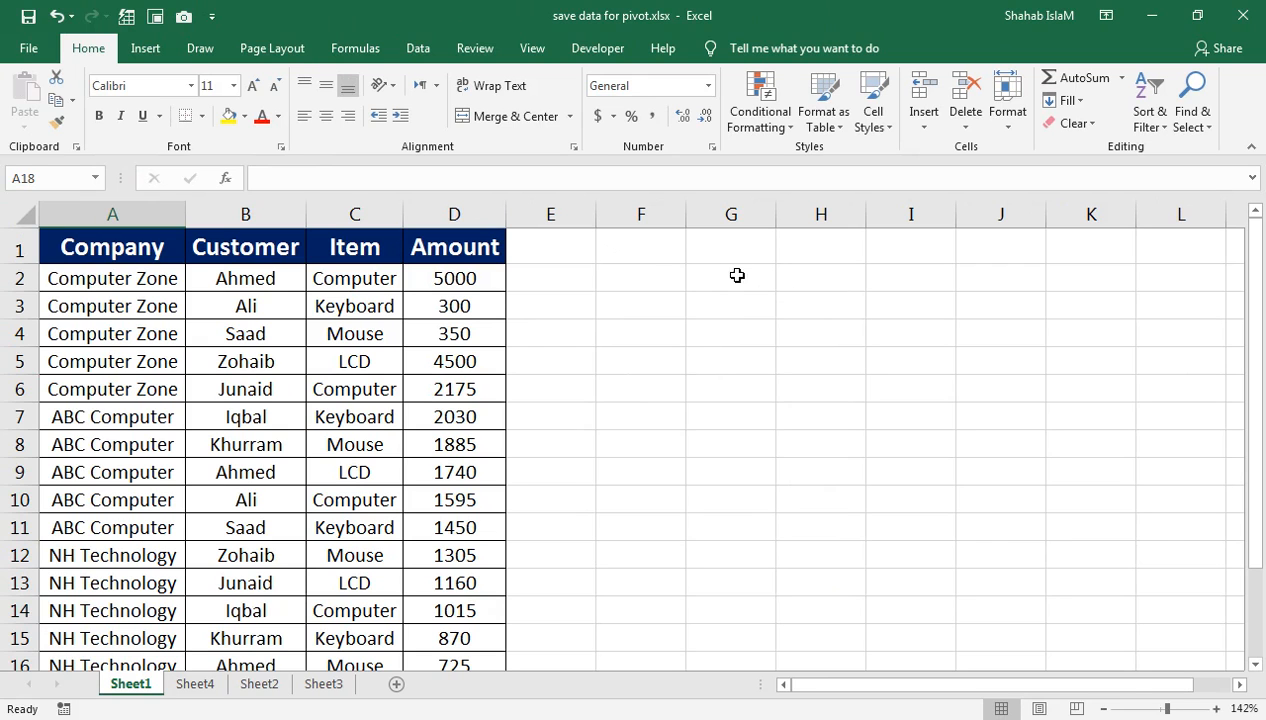
Step: Copy the sales table A1:D17 on Sheet1 and add a new worksheet for it
drag(107, 249, 472, 636)
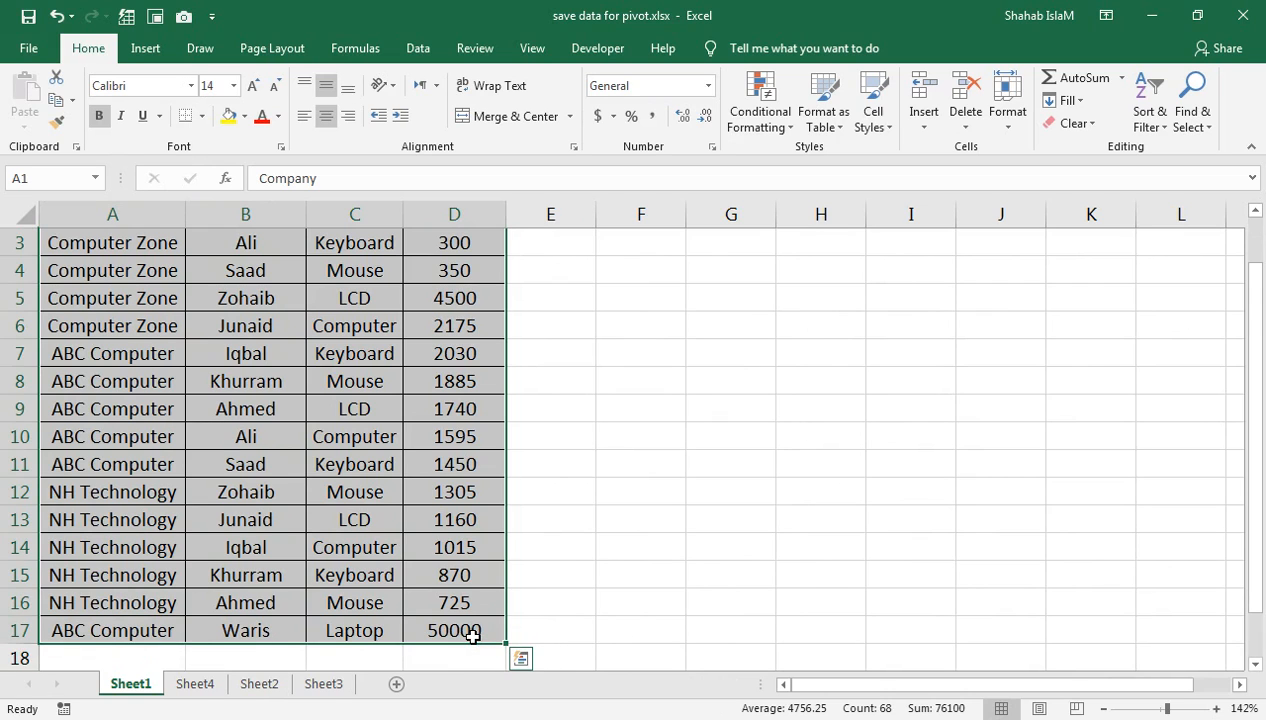
key(ctrl+c)
scroll(627, 562, up, 1)
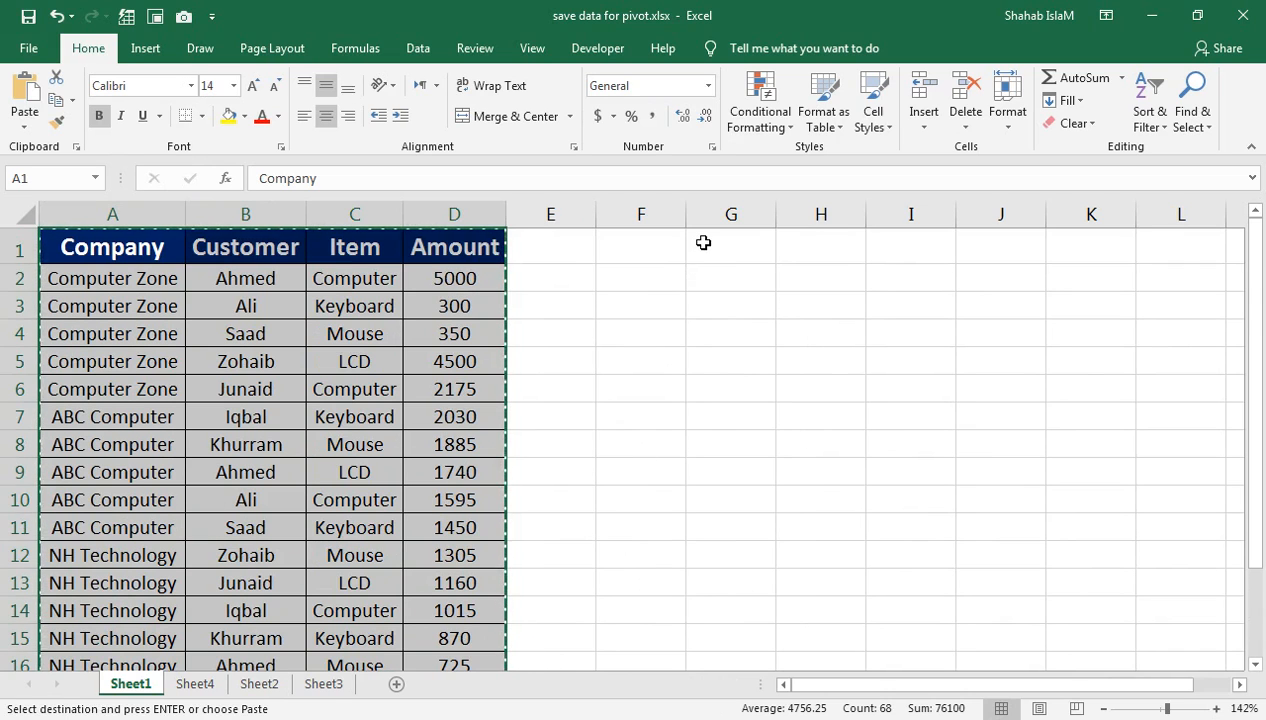
click(394, 684)
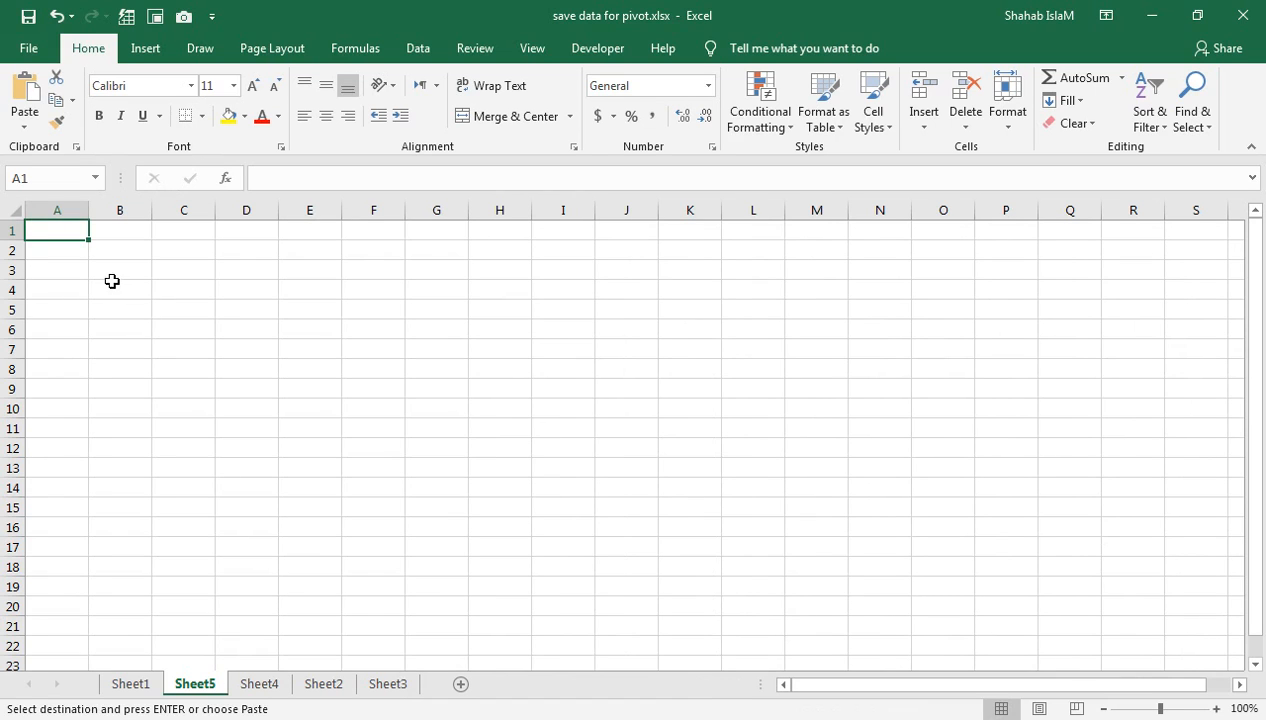
key(ctrl+alt+v)
drag(748, 285, 310, 276)
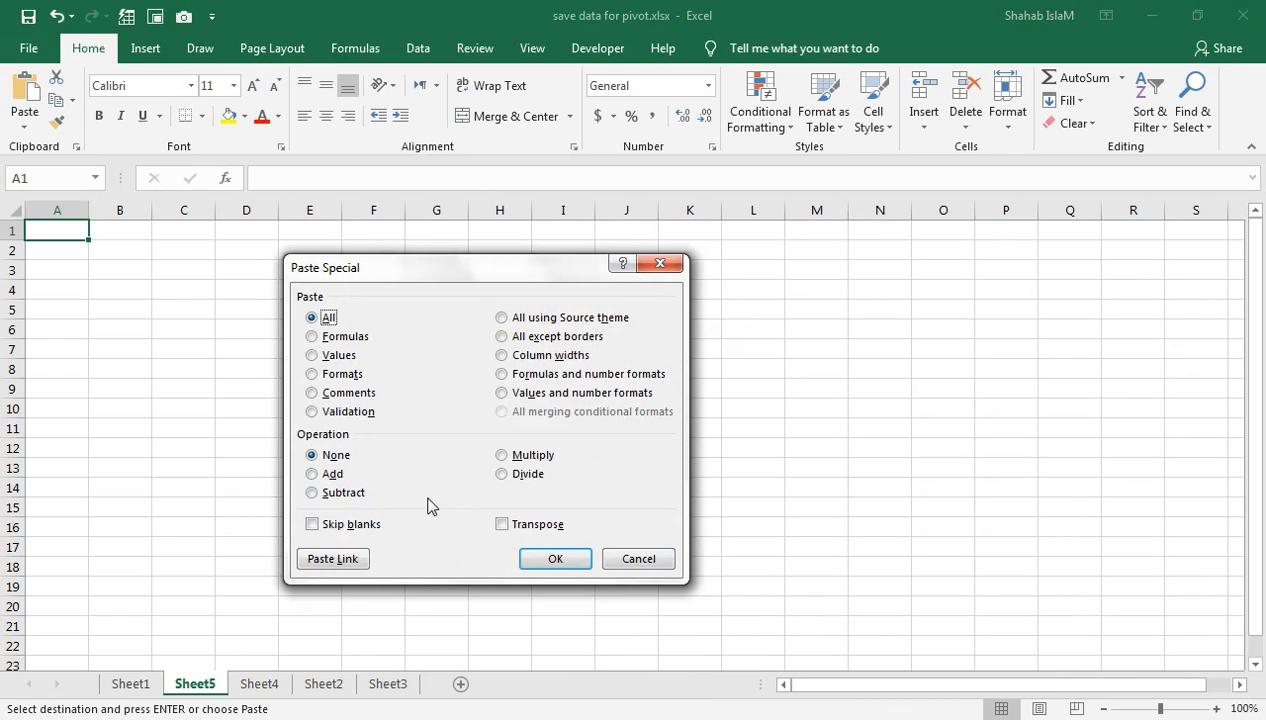
click(634, 562)
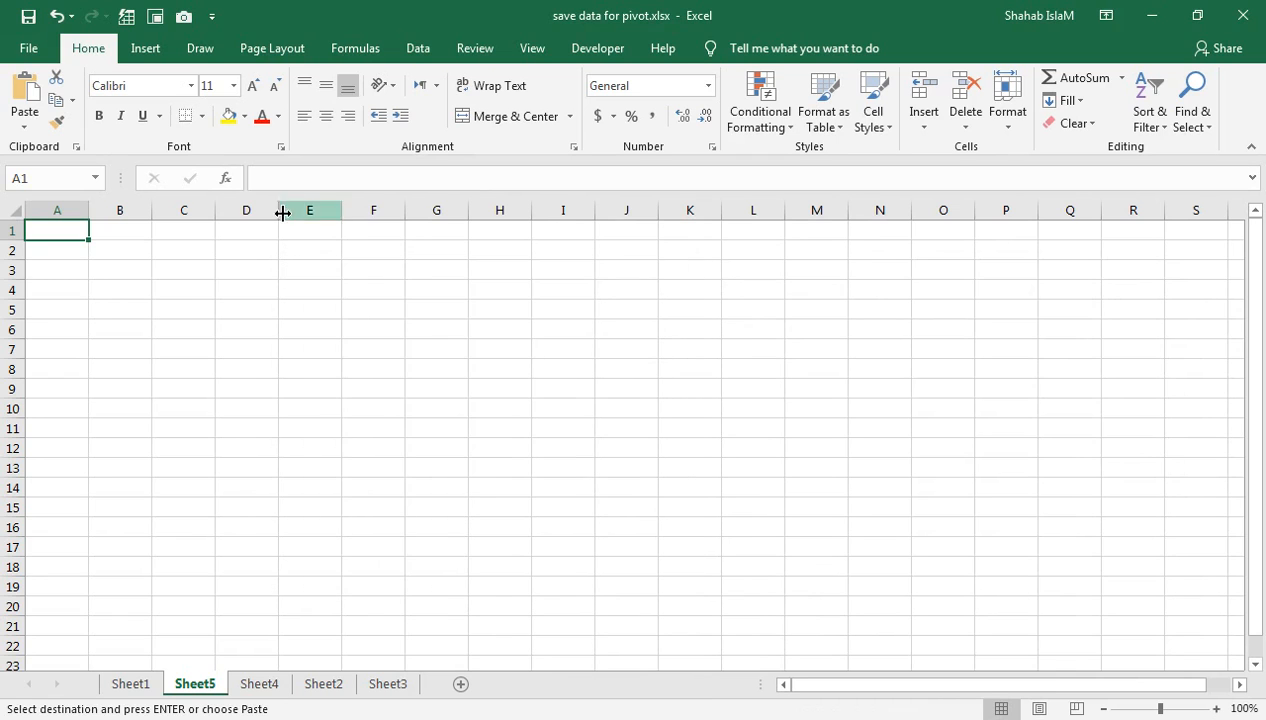
Step: Paste the copied table into Sheet5 as a linked picture and move it across to columns G to K
click(24, 116)
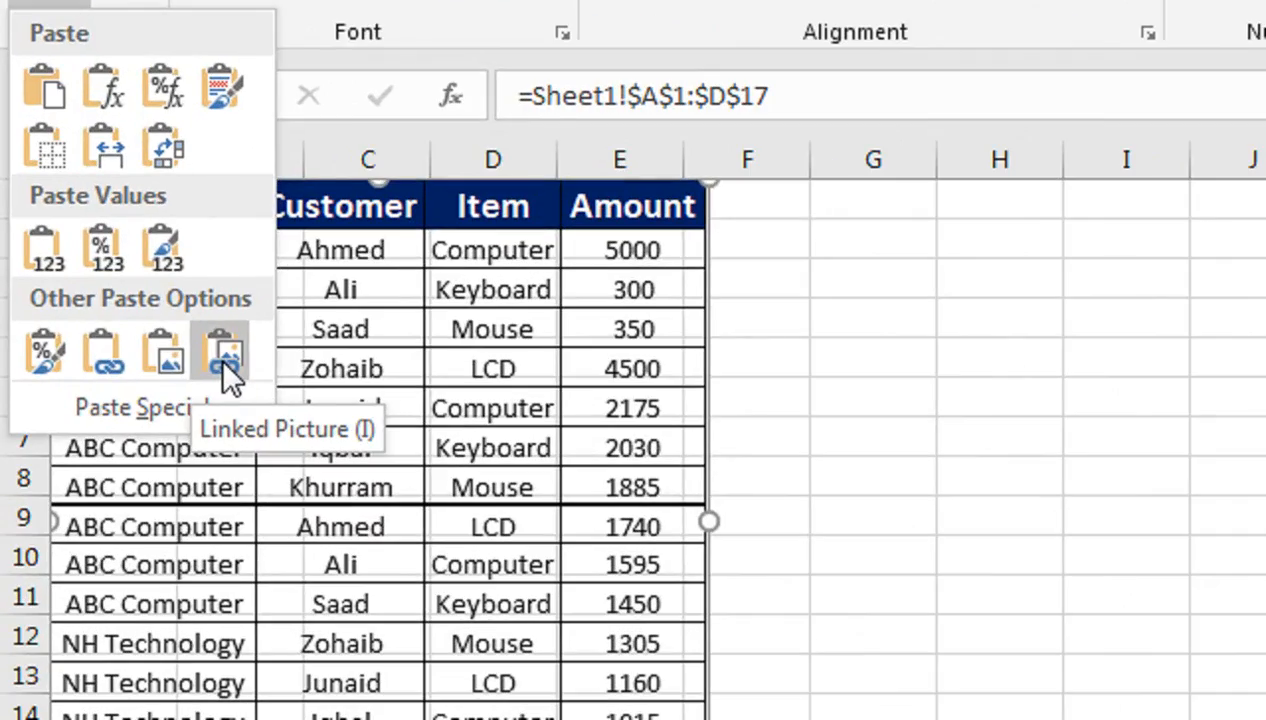
click(220, 356)
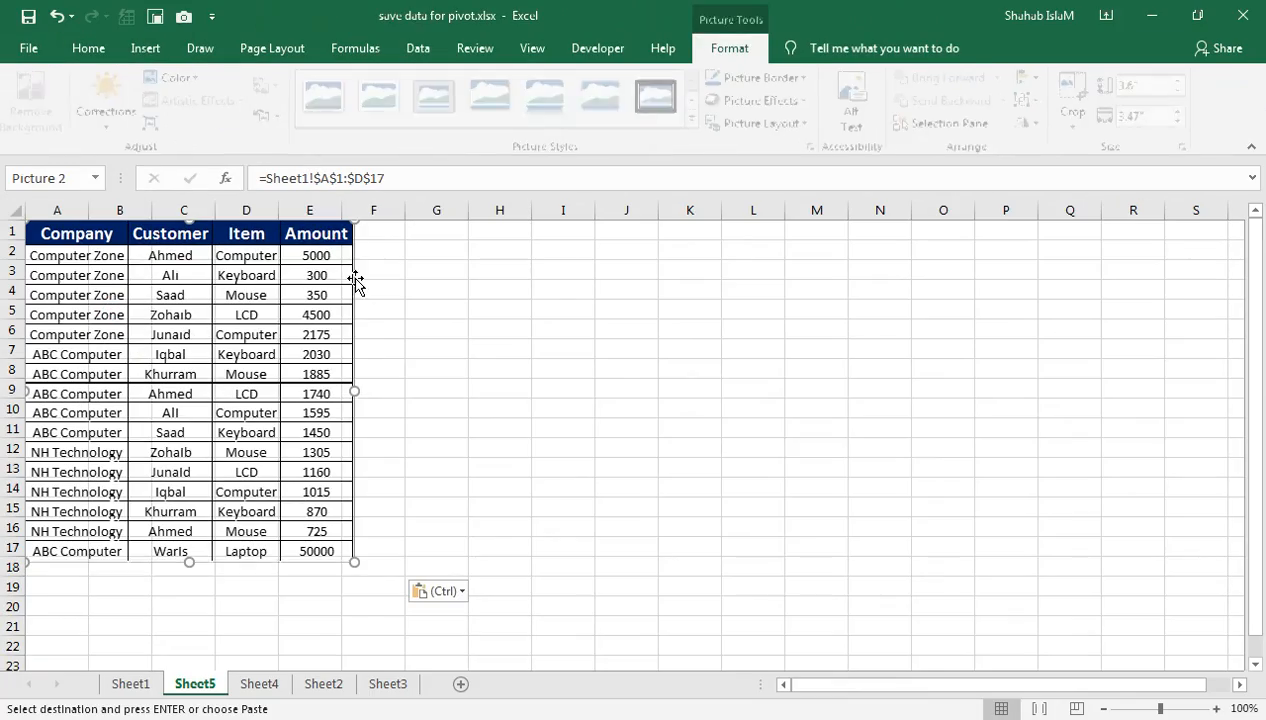
drag(356, 283, 756, 277)
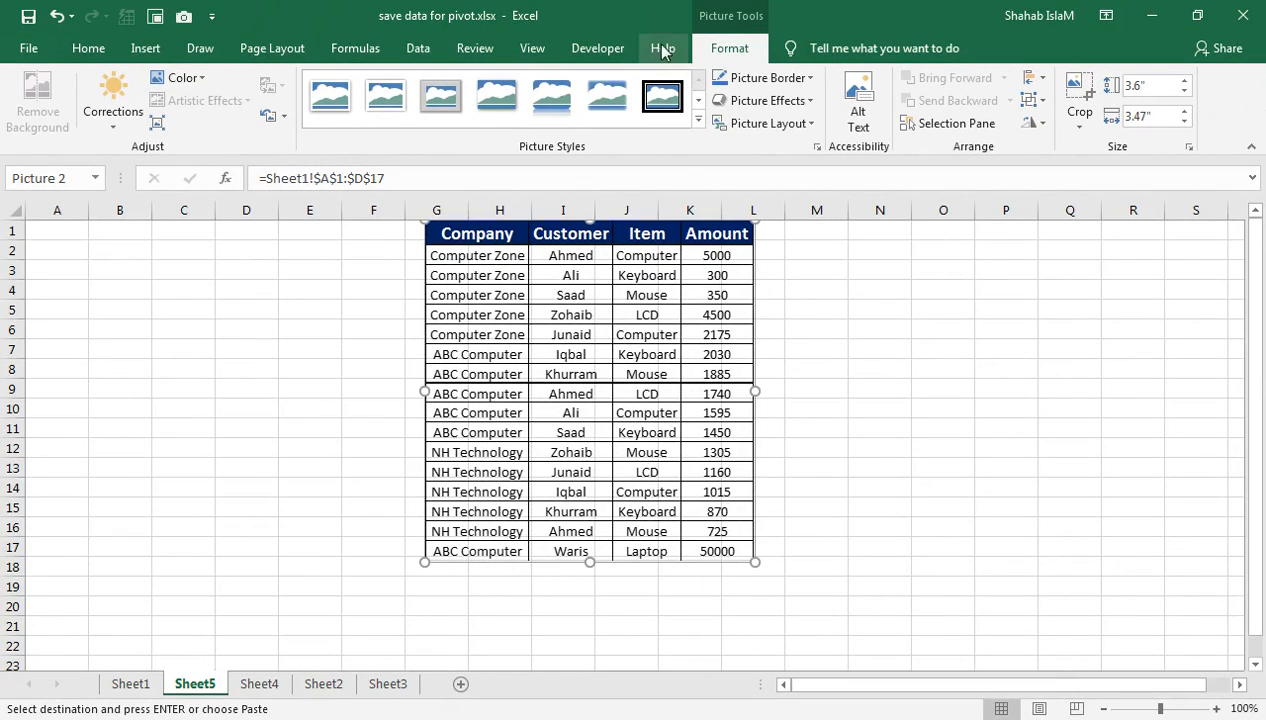
Step: Hide the gridlines on Sheet5 and move the linked picture down so that it starts at about row 3
click(532, 48)
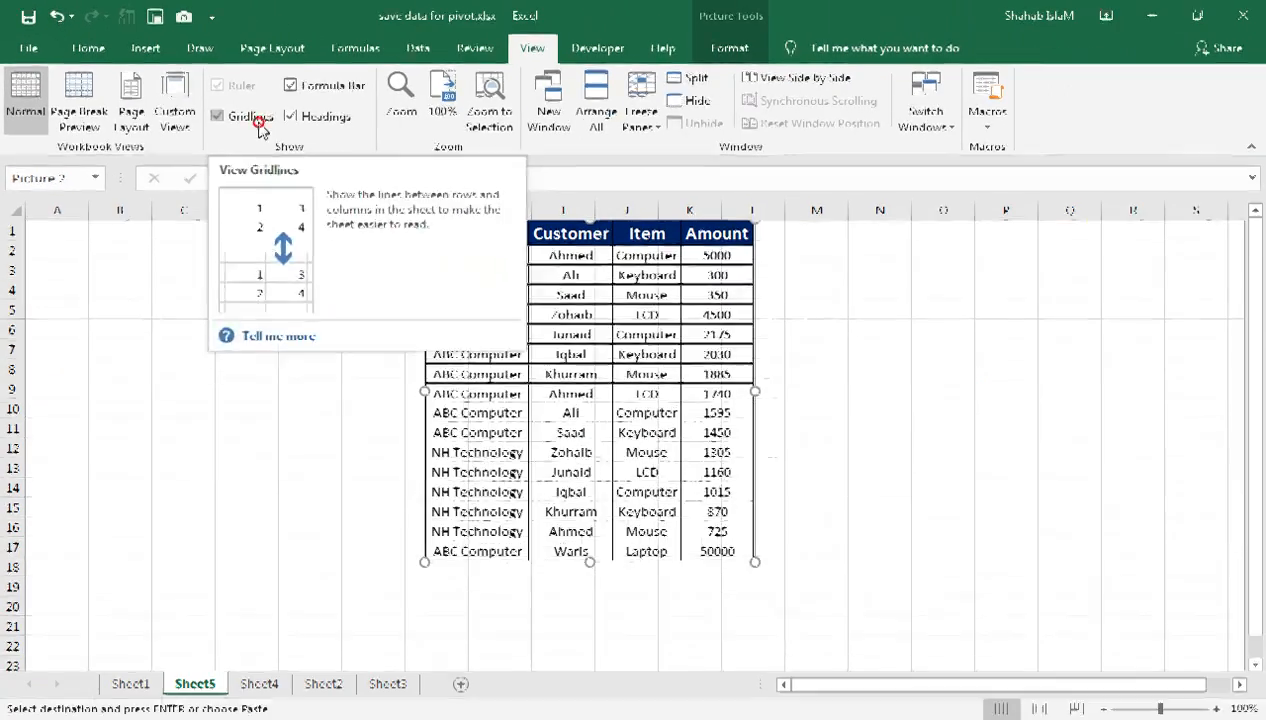
click(258, 124)
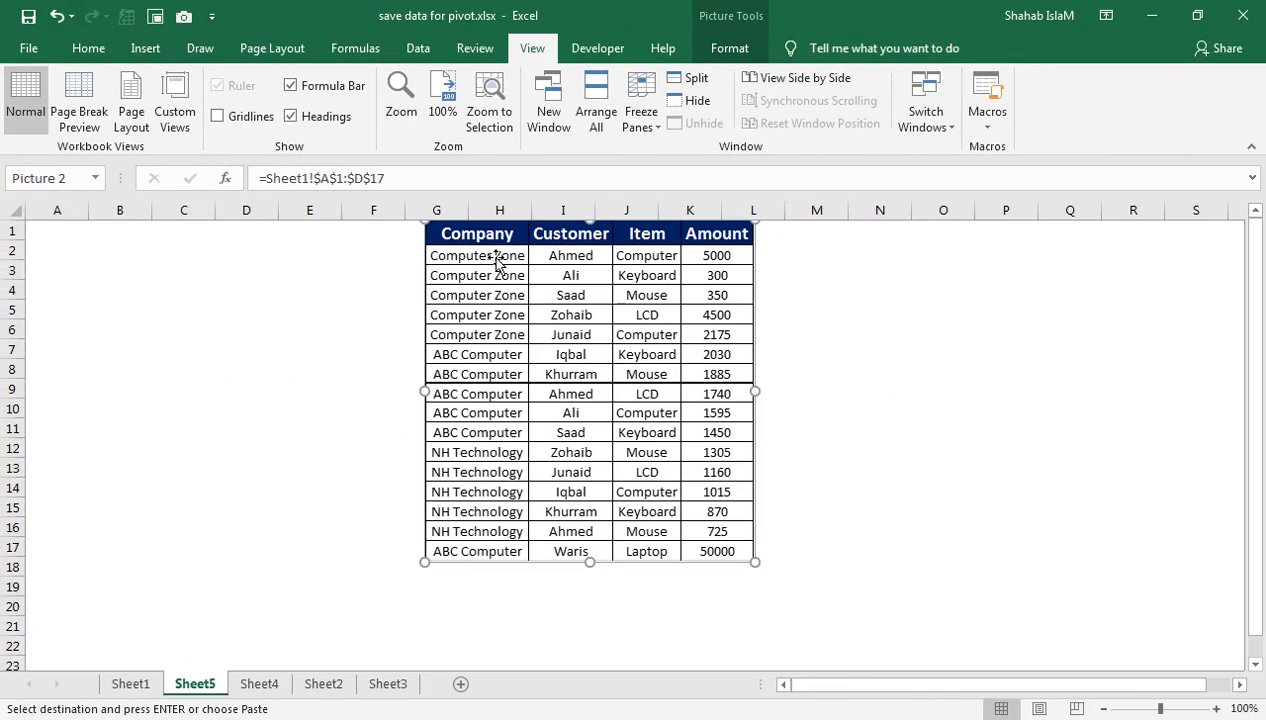
drag(497, 260, 473, 281)
Step: Replace the company name in cell A16 of Sheet1 with AAAAAAAAA
click(118, 690)
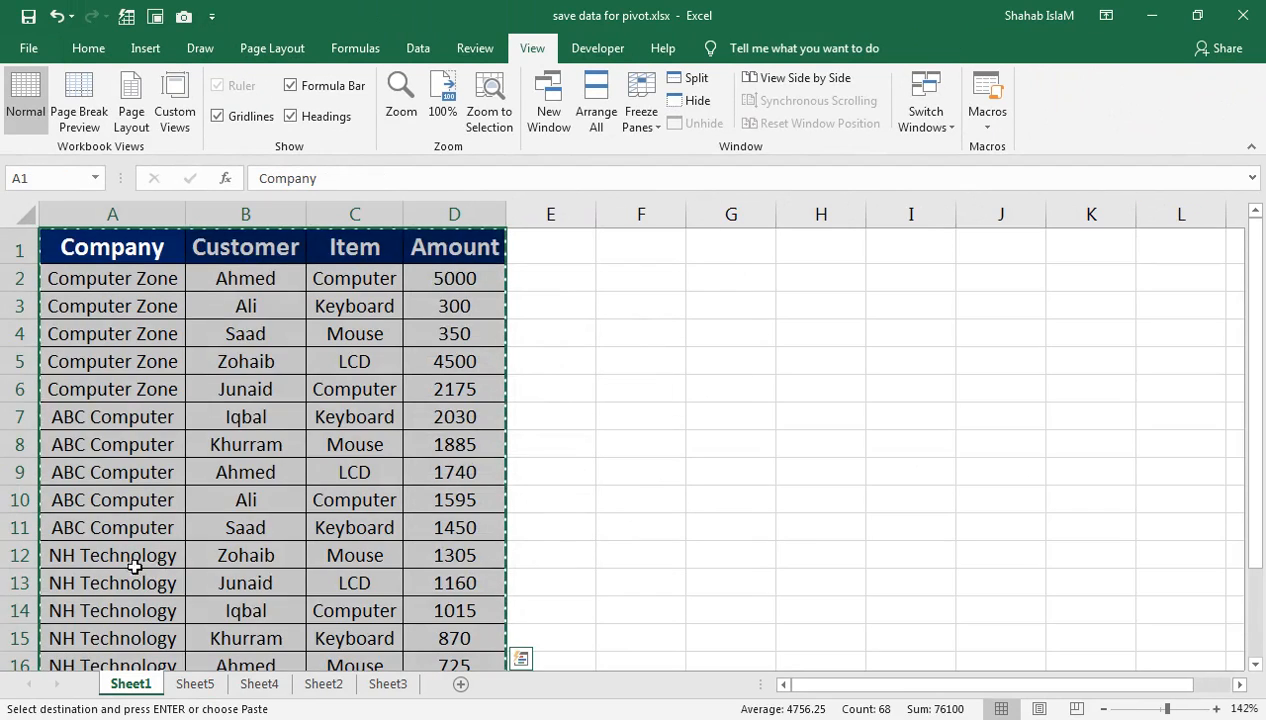
scroll(121, 588, down, 2)
click(116, 516)
click(116, 488)
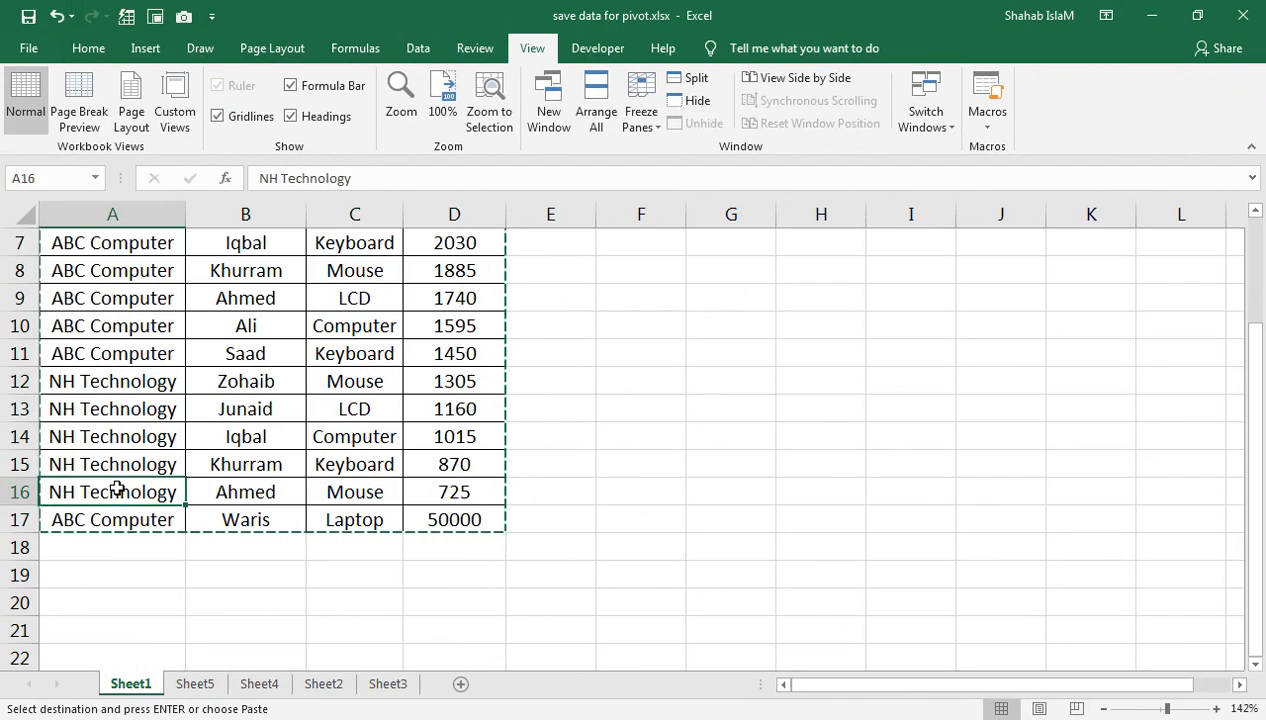
text(AAAAAAAAA)
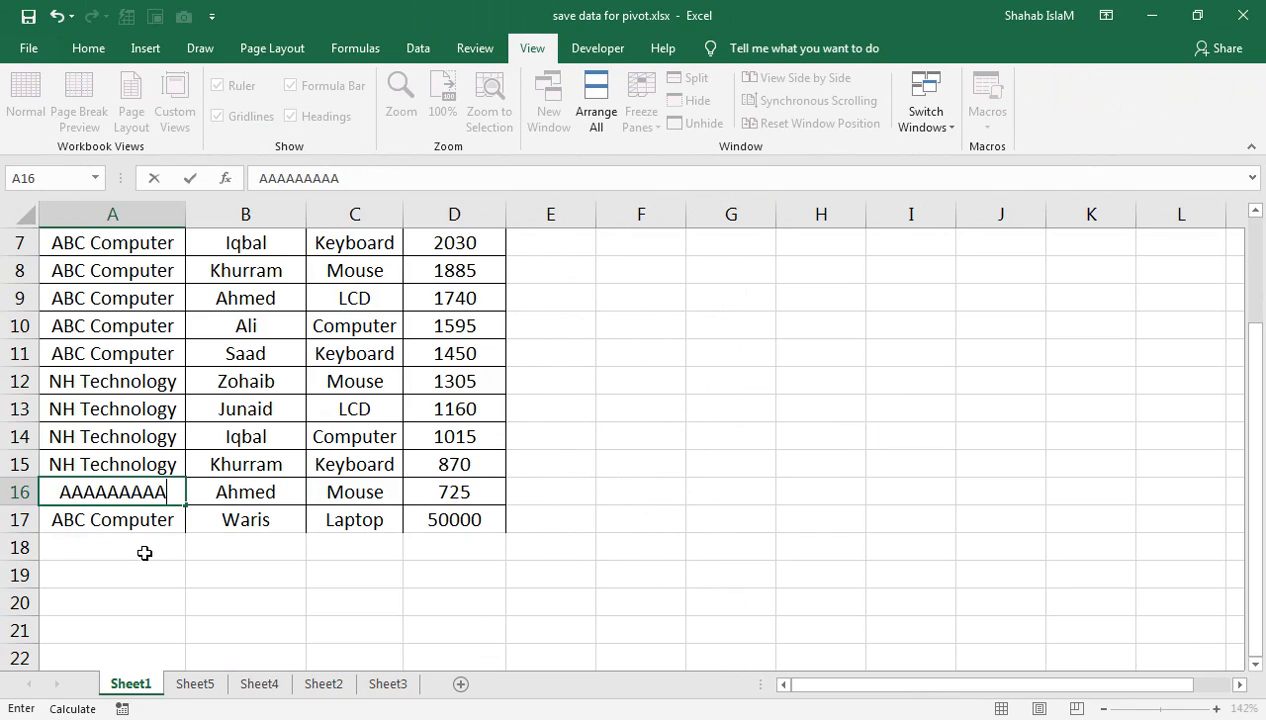
click(144, 551)
Step: Move the linked picture on Sheet5 farther toward the higher columns, and switch to Sheet4
click(195, 684)
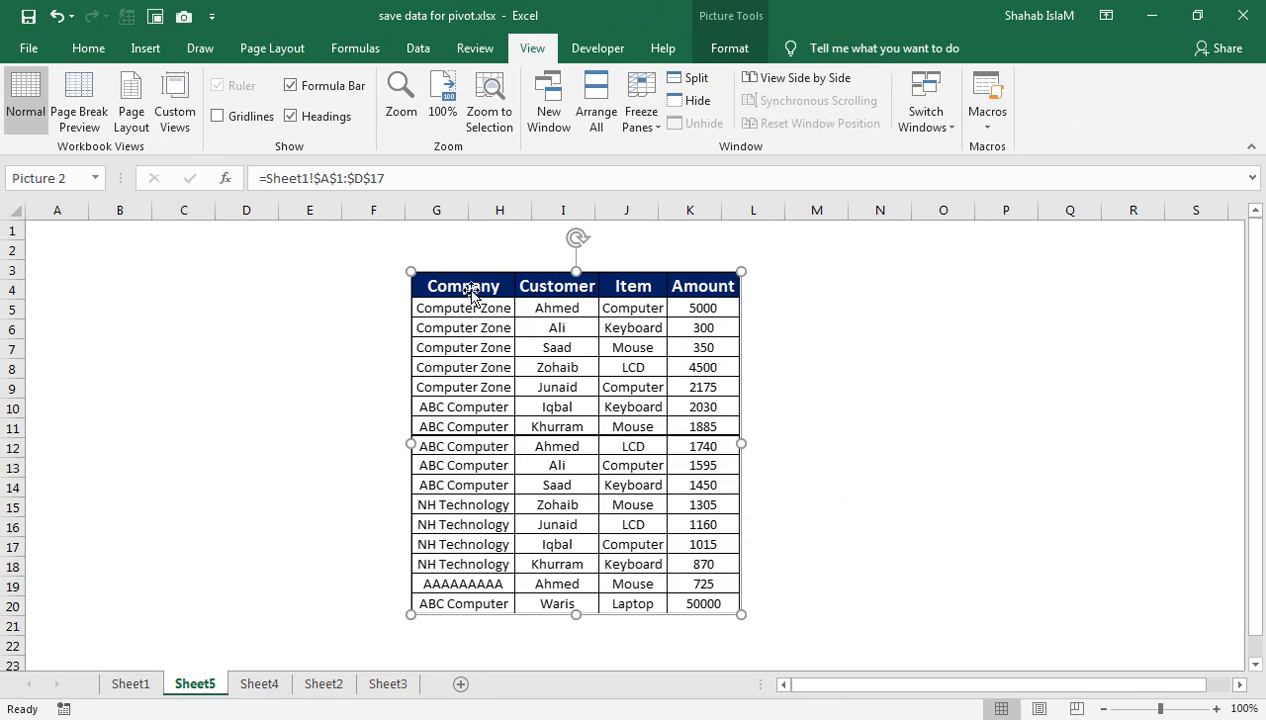
drag(450, 288, 820, 264)
click(262, 683)
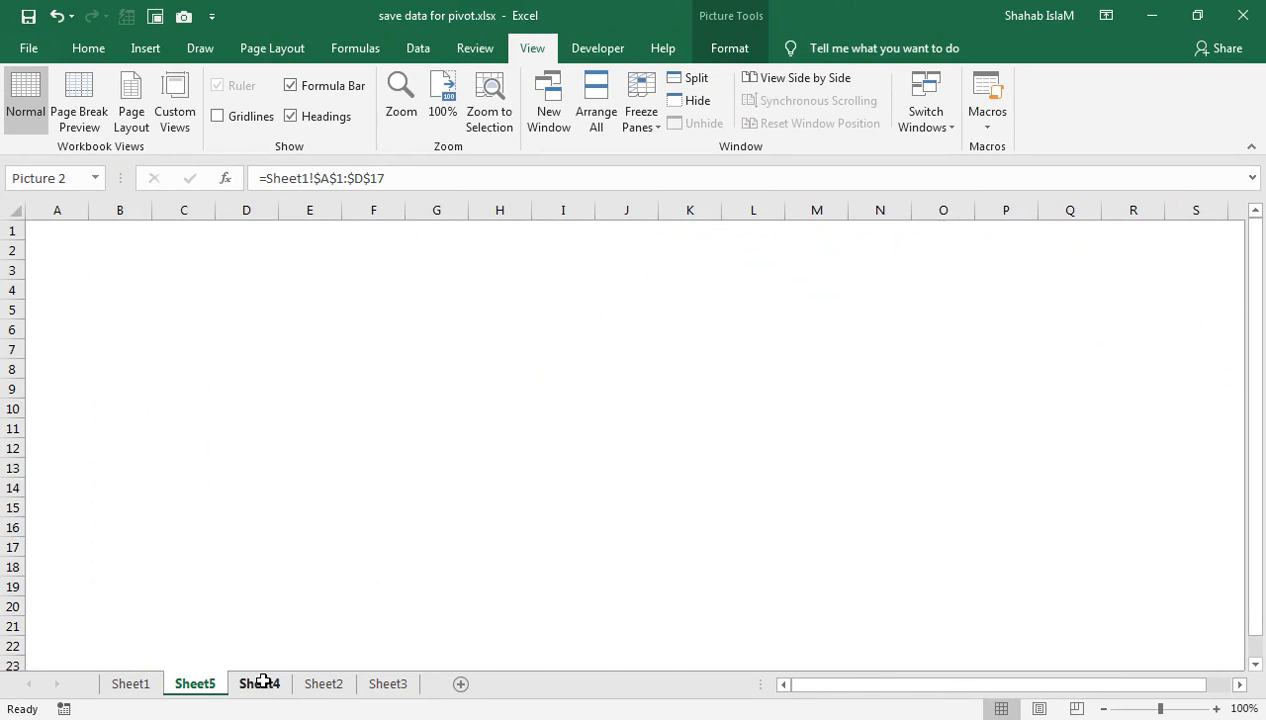